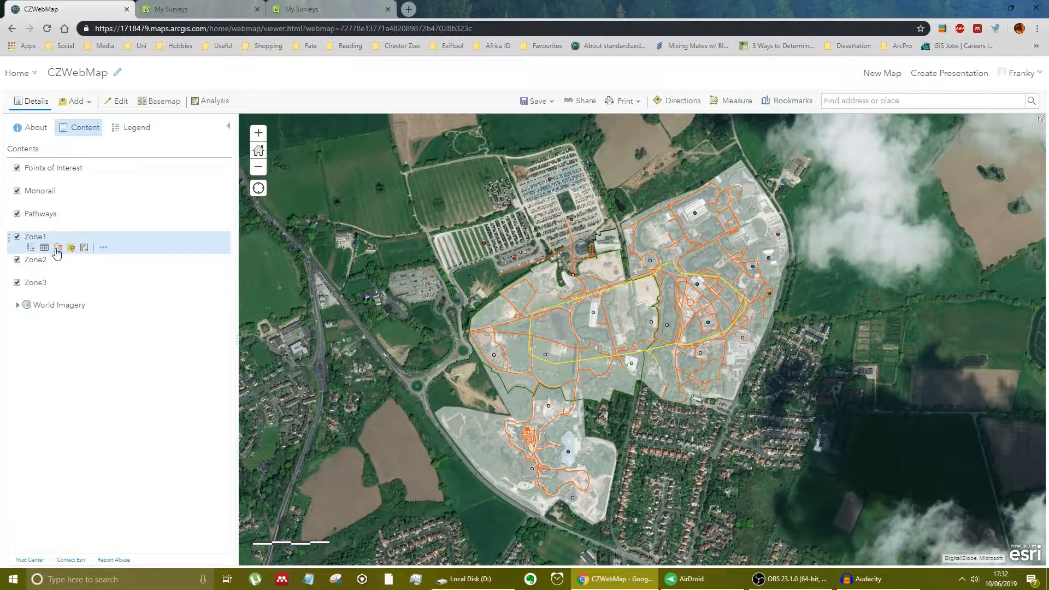
# - Change the Zone1 layer's style so its polygon symbol has a bright green fill (#55FF00)
pyautogui.click(57, 253)
pyautogui.click(15, 103)
pyautogui.click(58, 253)
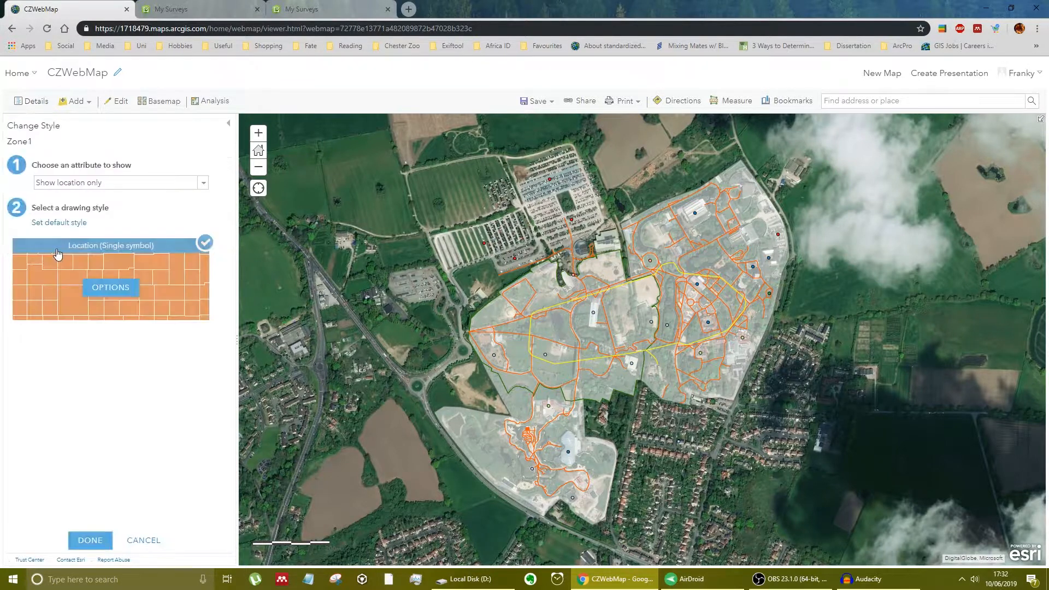
pyautogui.click(103, 288)
pyautogui.click(18, 189)
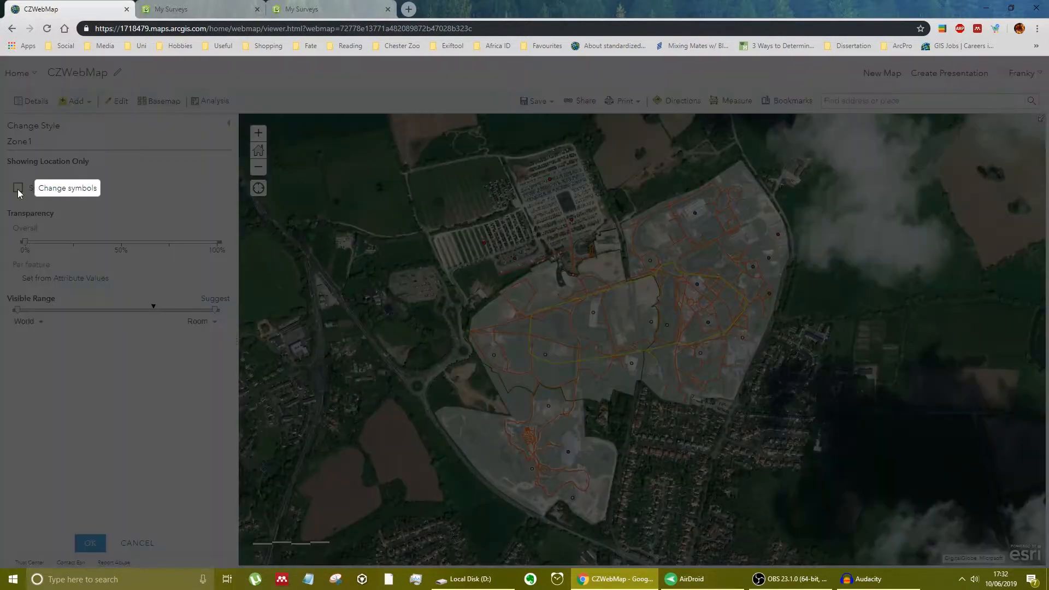
pyautogui.click(336, 210)
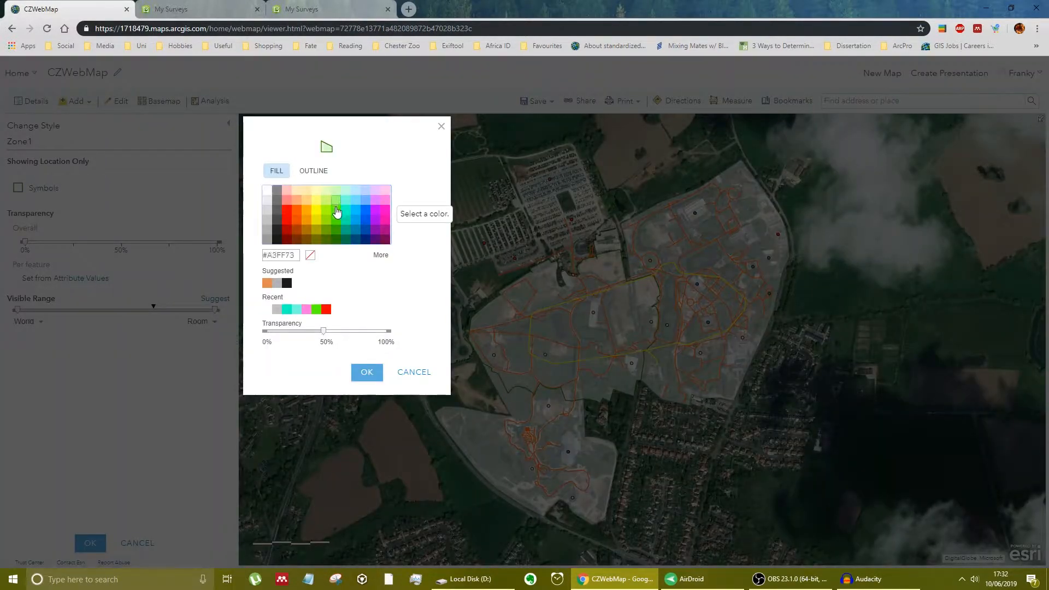
pyautogui.moveTo(323, 331)
pyautogui.mouseDown()
pyautogui.moveTo(284, 335)
pyautogui.moveTo(323, 338)
pyautogui.mouseUp()
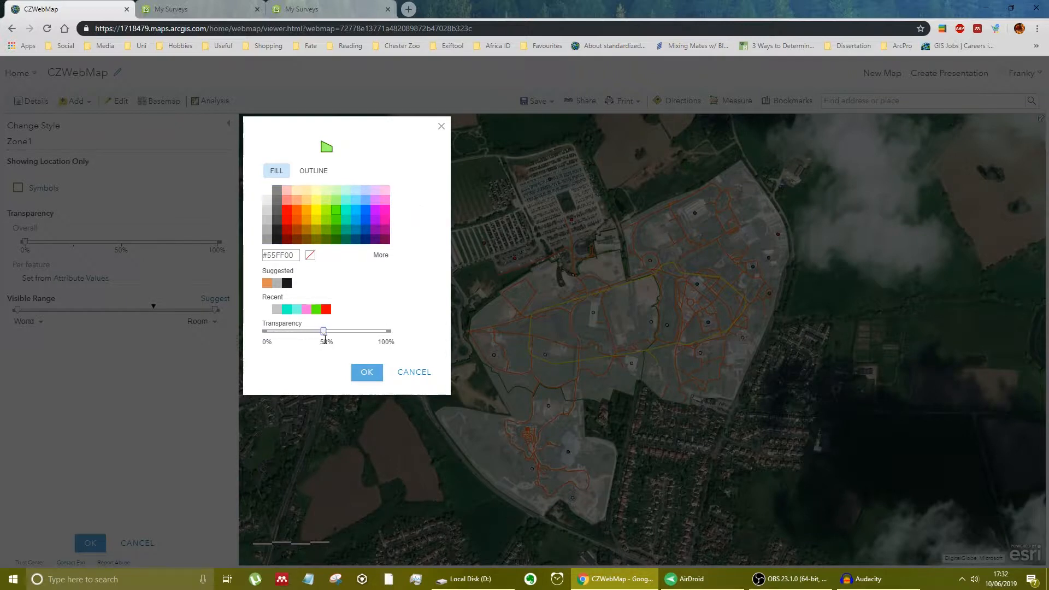
pyautogui.click(367, 372)
pyautogui.click(89, 543)
pyautogui.click(89, 540)
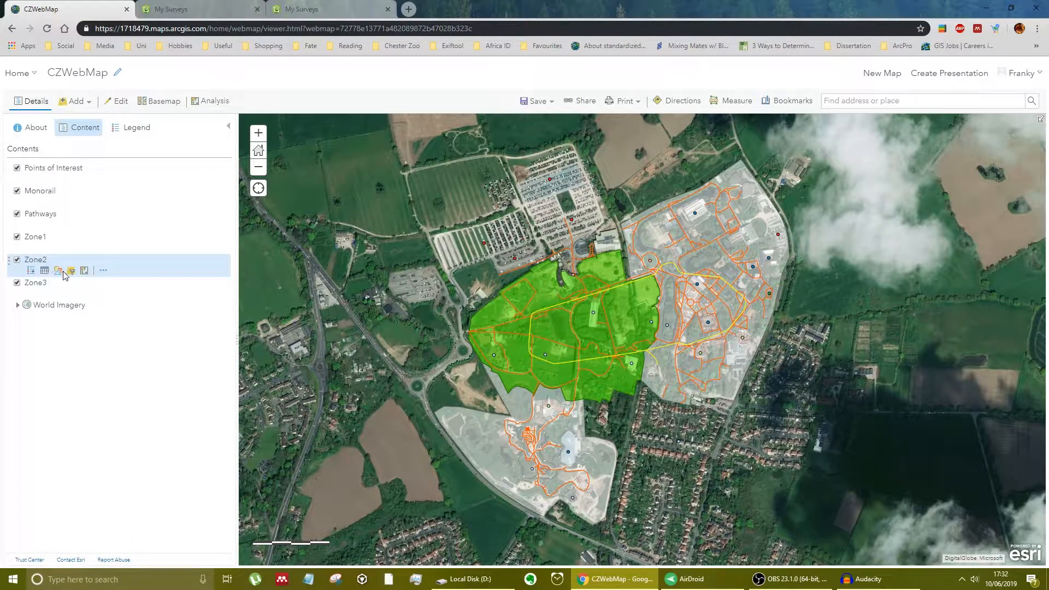
# - Change the Zone2 layer's style so its polygon symbol has a pink fill
pyautogui.click(58, 271)
pyautogui.click(121, 287)
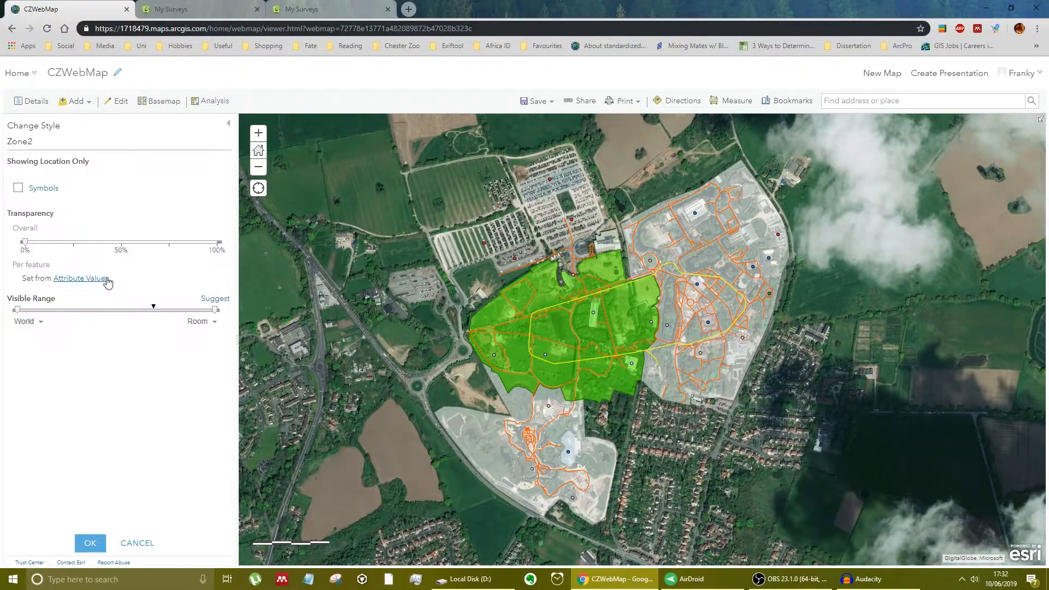
pyautogui.click(19, 187)
pyautogui.click(386, 190)
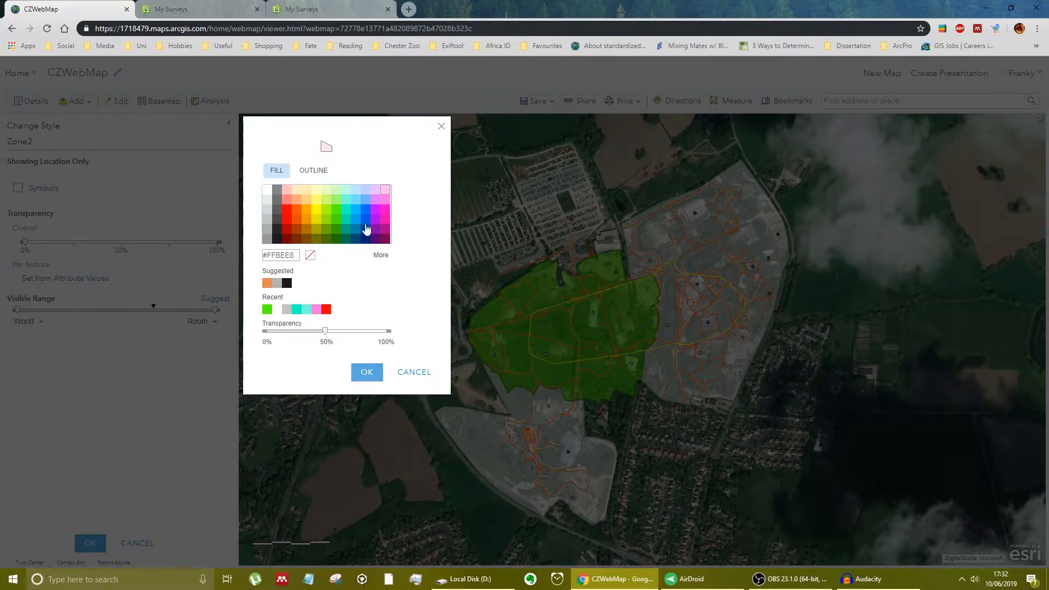
pyautogui.click(385, 209)
pyautogui.click(366, 372)
pyautogui.click(90, 542)
pyautogui.click(89, 539)
# - Change the Zone3 layer's style so its polygon symbol has an orange fill
pyautogui.click(62, 295)
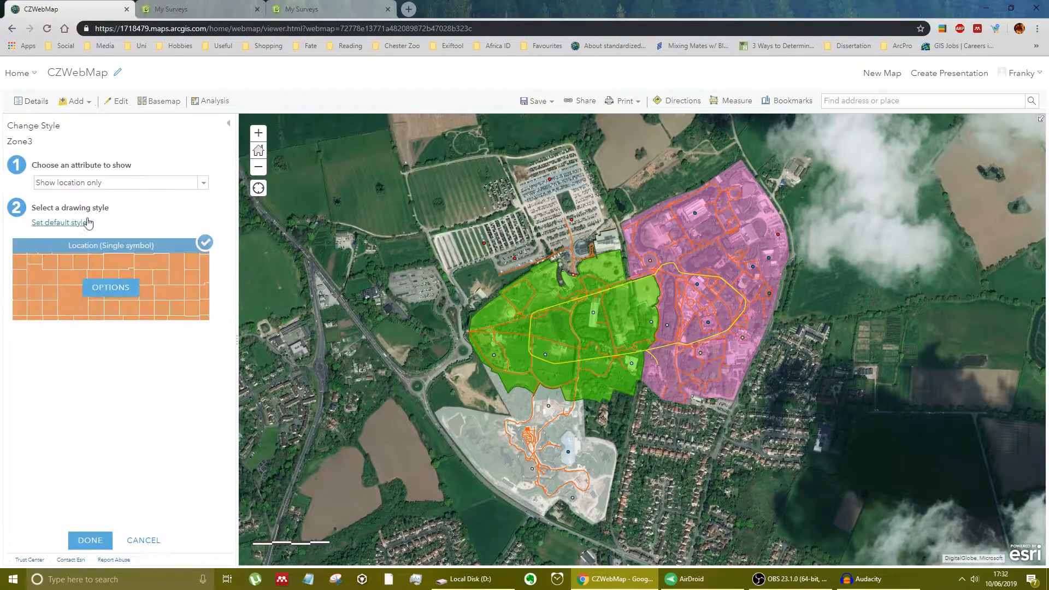
pyautogui.click(112, 286)
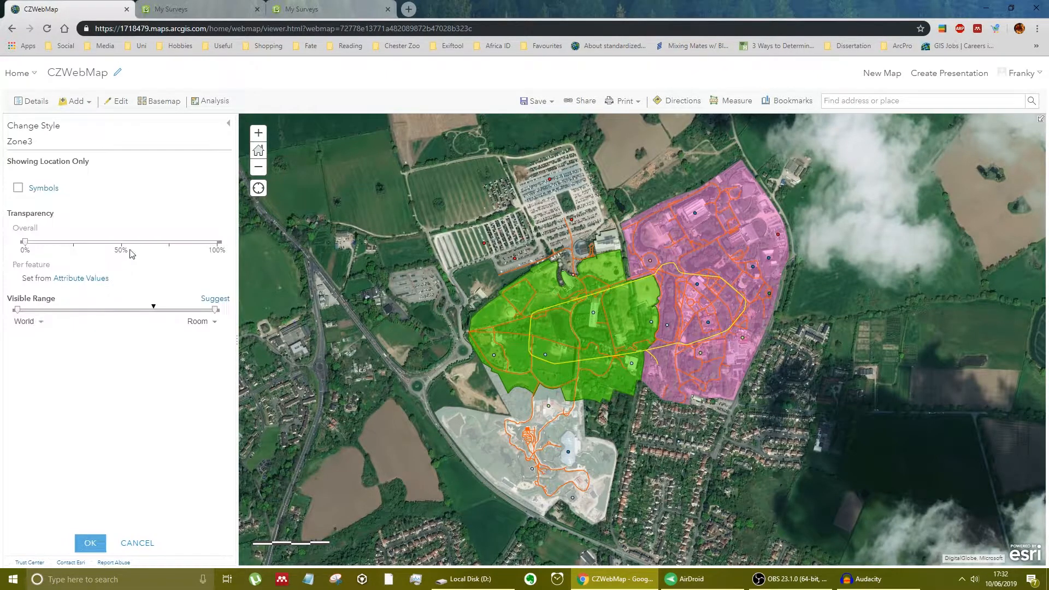
pyautogui.click(22, 194)
pyautogui.click(295, 200)
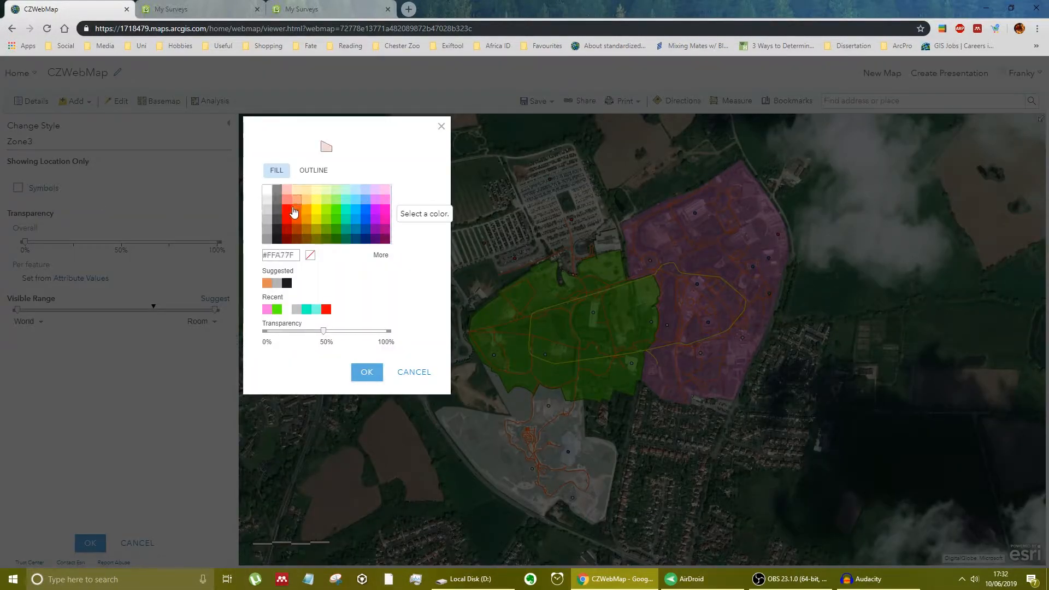
pyautogui.click(296, 215)
pyautogui.click(366, 373)
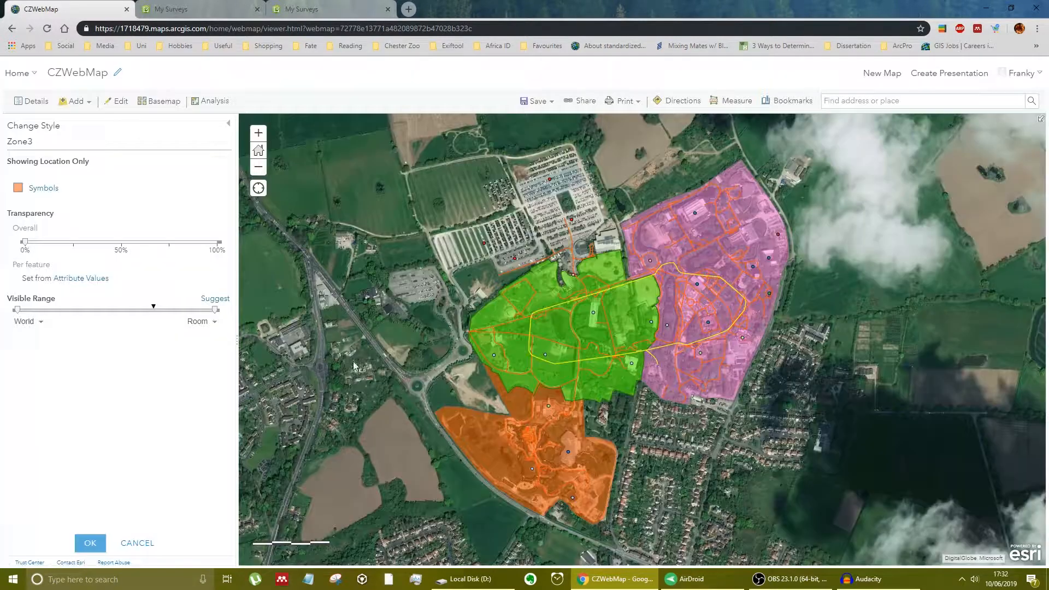
pyautogui.click(90, 543)
pyautogui.click(85, 541)
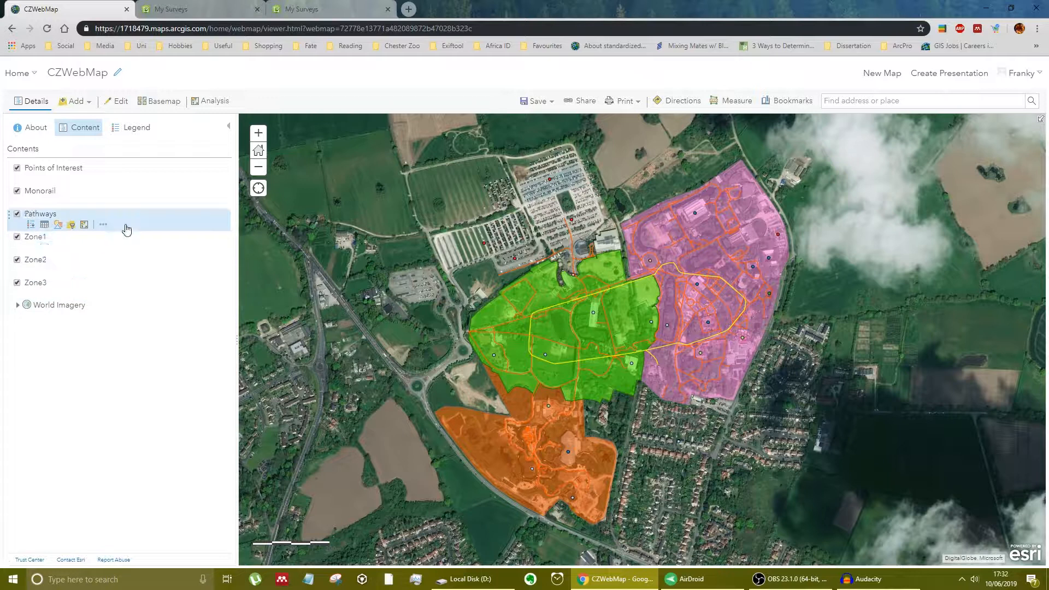
# - Add a bookmark named CZ for the map view that frames all three zones
pyautogui.moveTo(875, 275); pyautogui.dragTo(670, 516)
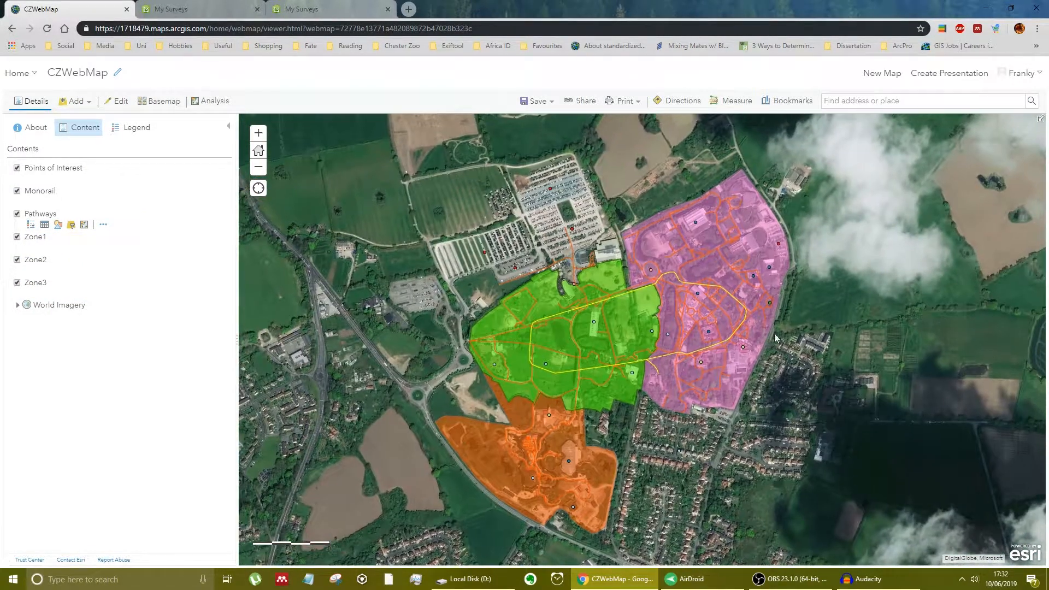
pyautogui.click(792, 101)
pyautogui.click(791, 149)
pyautogui.write('CZ')
pyautogui.press('Return')
pyautogui.click(884, 119)
# - Test the CZ bookmark by moving the map far from the zoo and returning to the bookmarked view
pyautogui.moveTo(961, 292); pyautogui.dragTo(437, 205)
pyautogui.moveTo(852, 131); pyautogui.dragTo(664, 214)
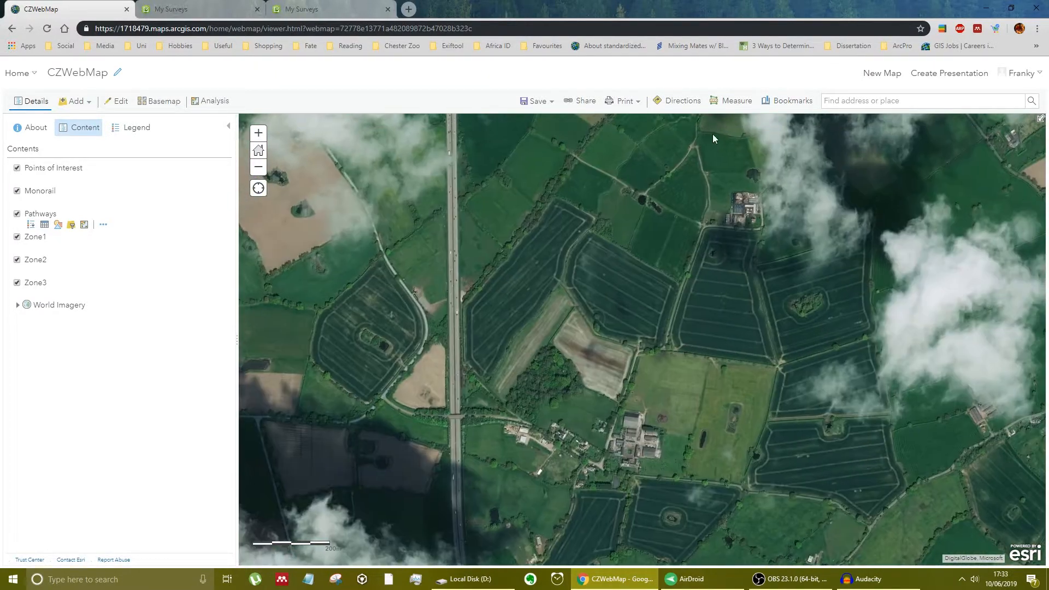
pyautogui.click(789, 101)
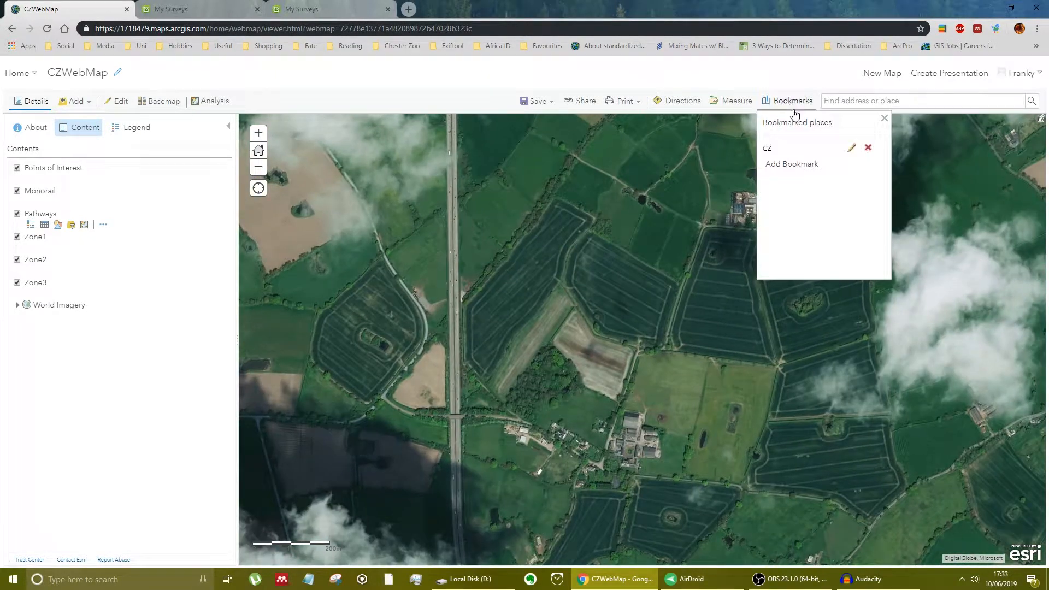
pyautogui.click(770, 148)
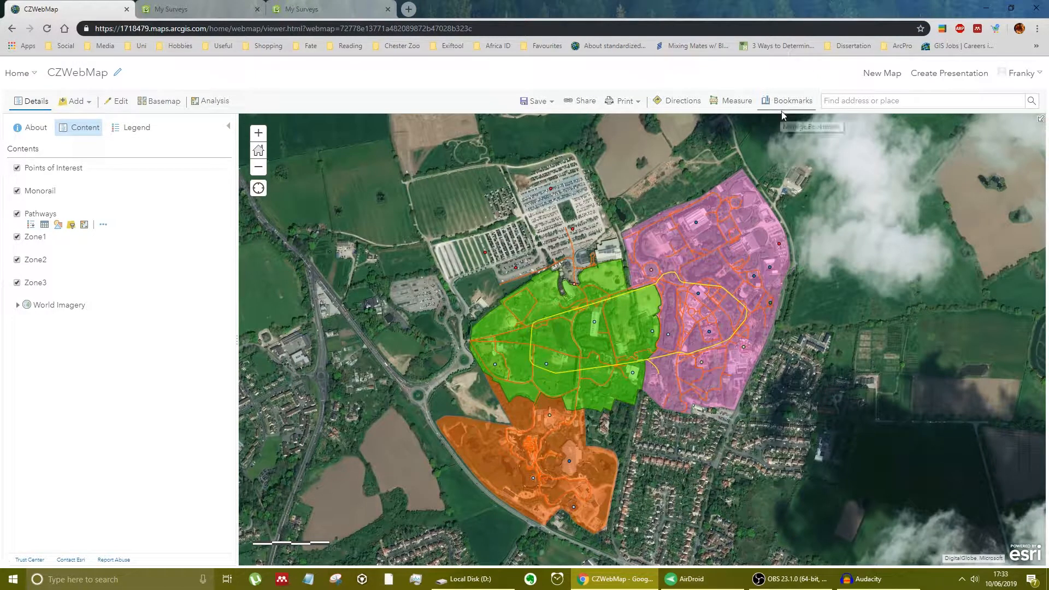
# - Save the web map and open the CZWebMap item page from the Chester Zoo content folder
pyautogui.click(536, 102)
pyautogui.click(533, 120)
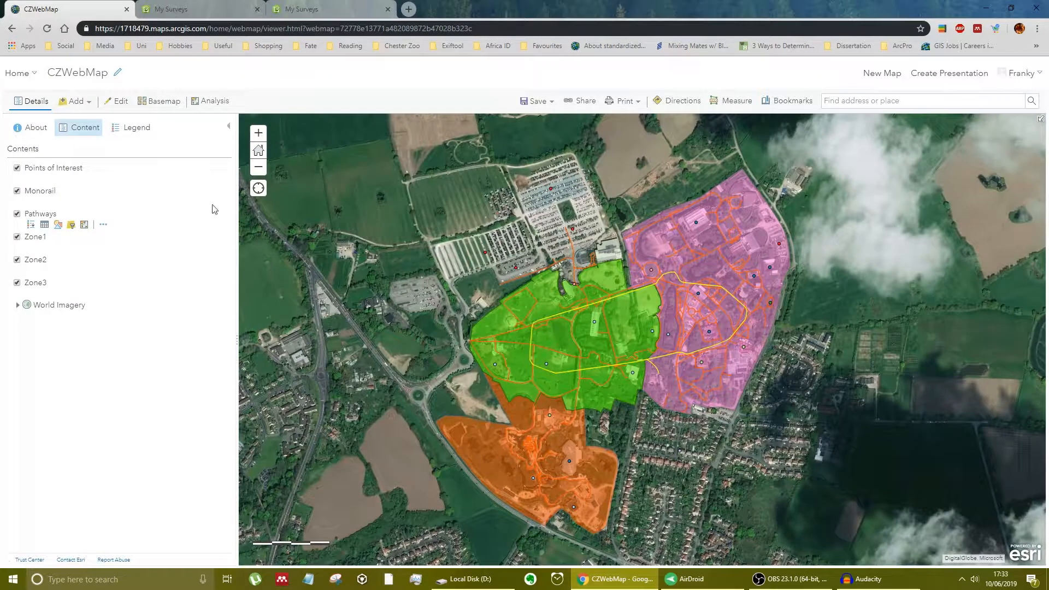
pyautogui.click(19, 73)
pyautogui.click(40, 182)
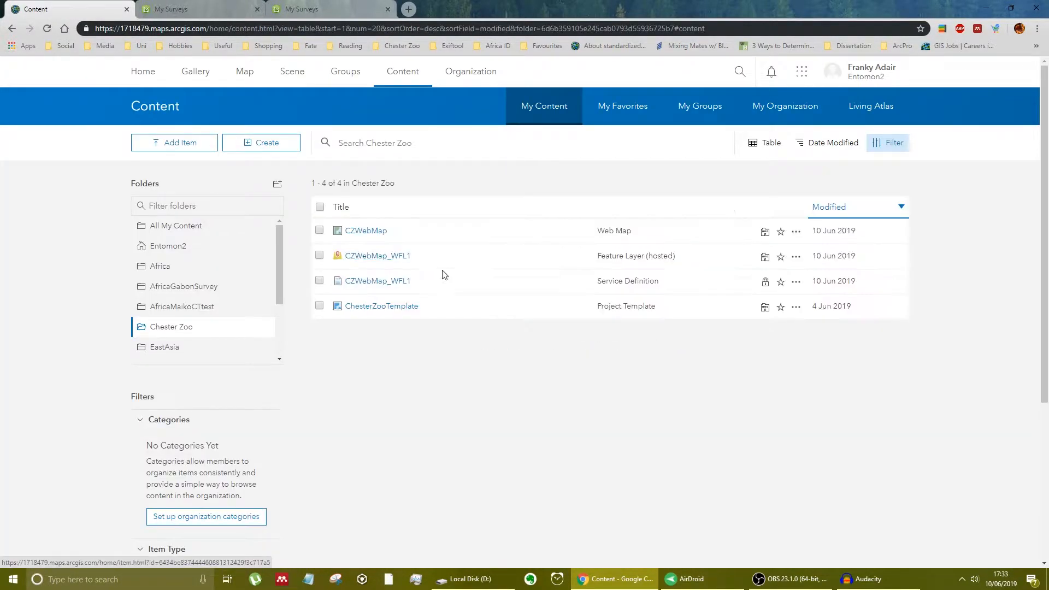
pyautogui.click(382, 232)
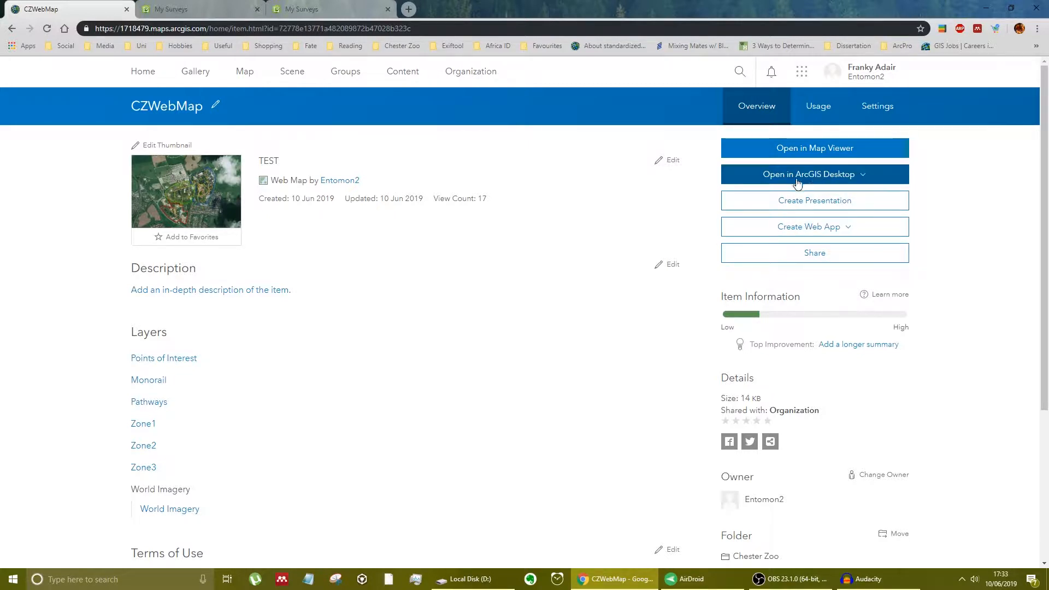
# - Open the CZWebMap web map in ArcGIS Pro using the downloaded item (3).pitemx file
pyautogui.click(859, 178)
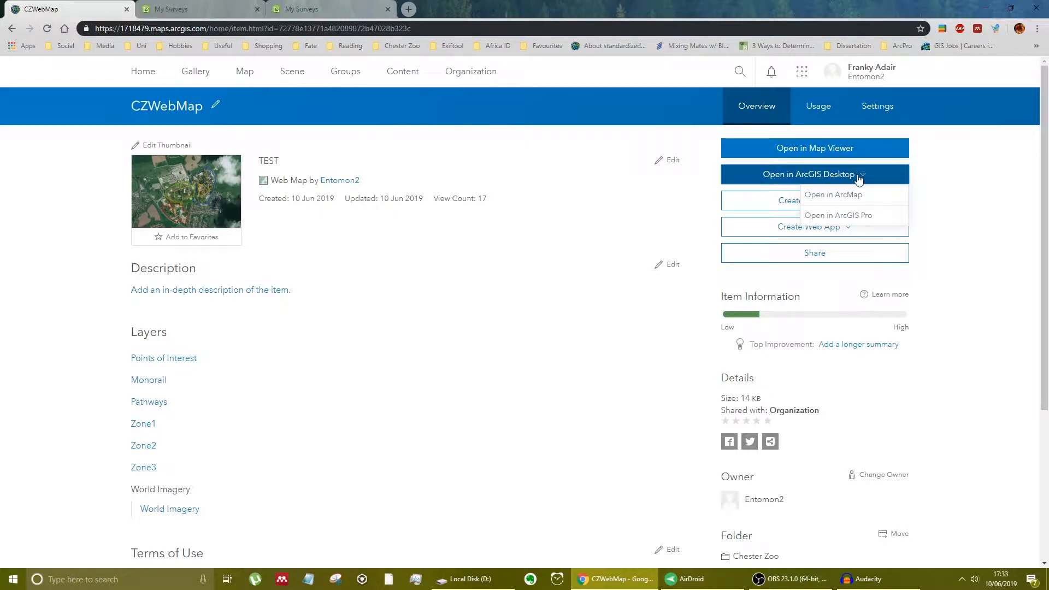
pyautogui.click(878, 219)
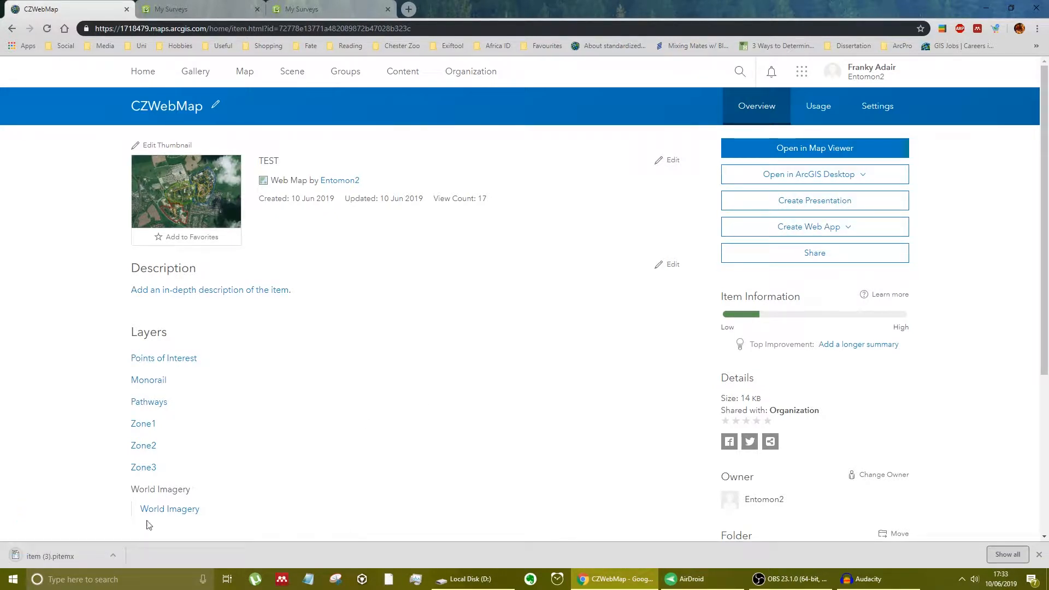
pyautogui.click(57, 555)
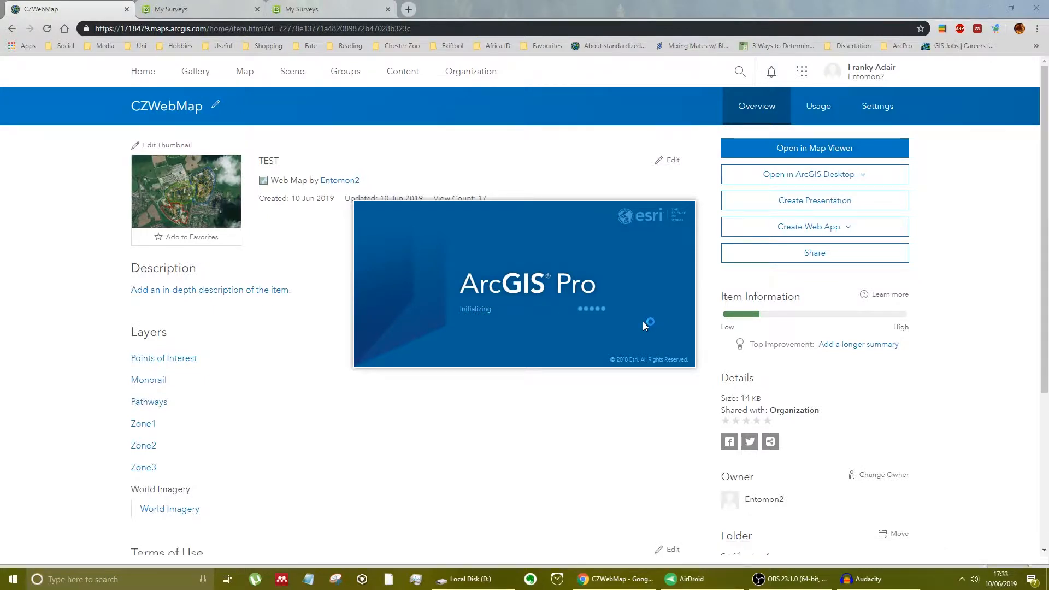
pyautogui.click(609, 305)
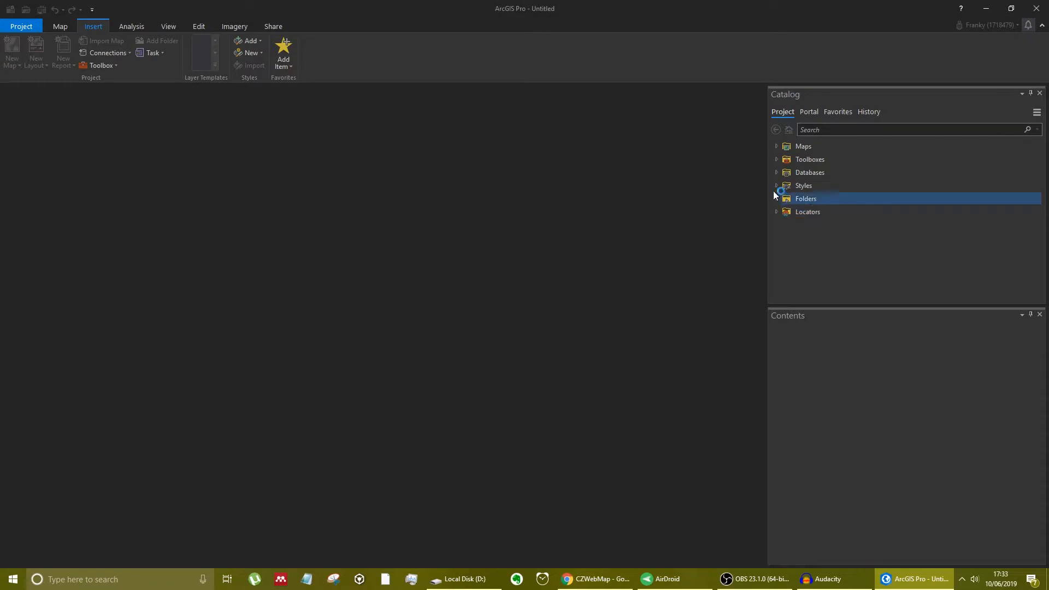
# - Open the CZWebMap map from the project's Maps in the catalog
pyautogui.click(776, 146)
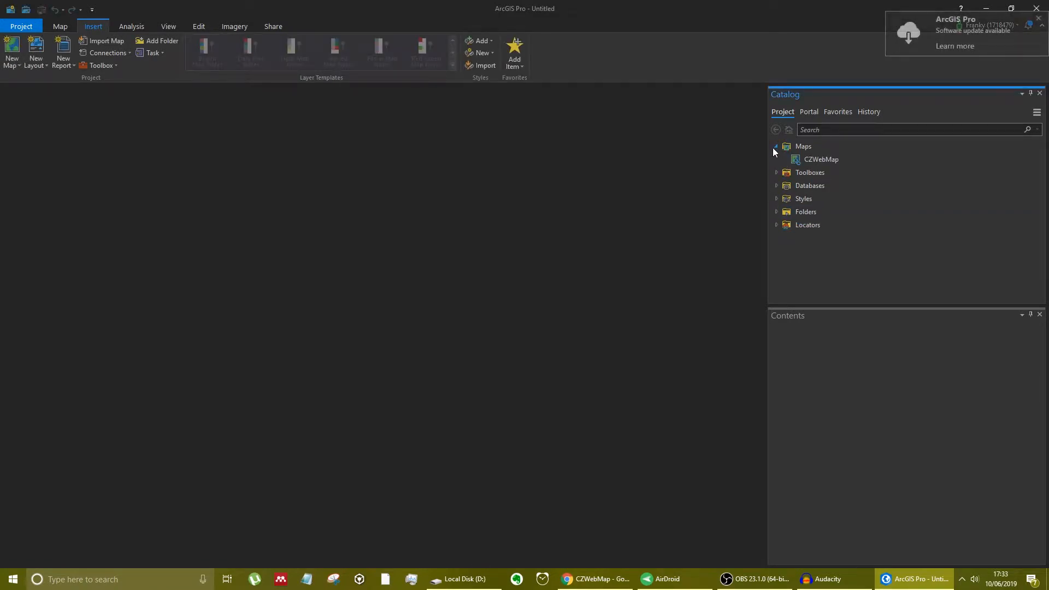
pyautogui.click(833, 159)
pyautogui.rightClick(833, 159)
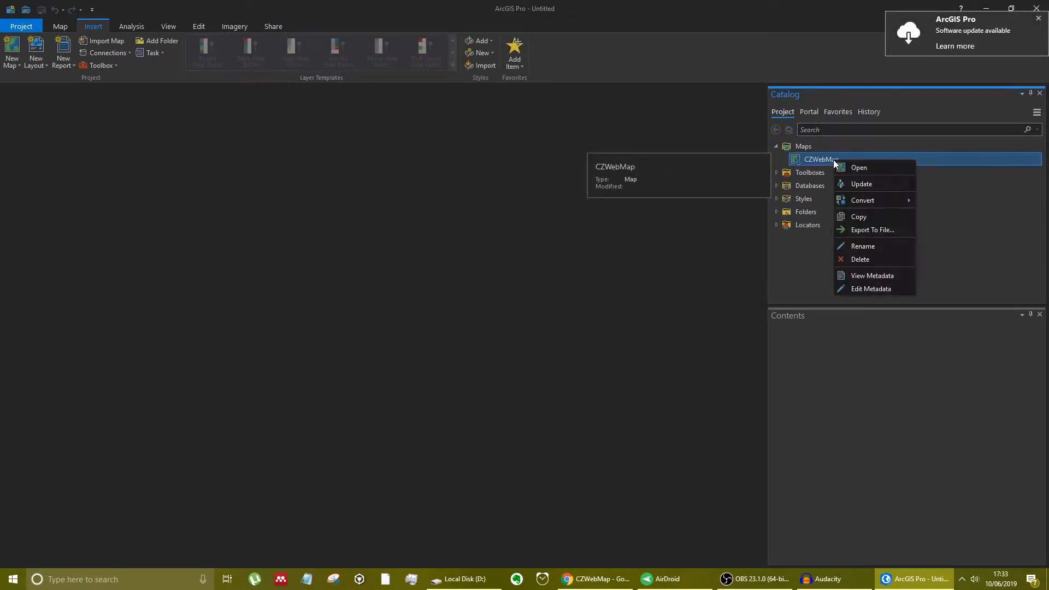
pyautogui.click(855, 169)
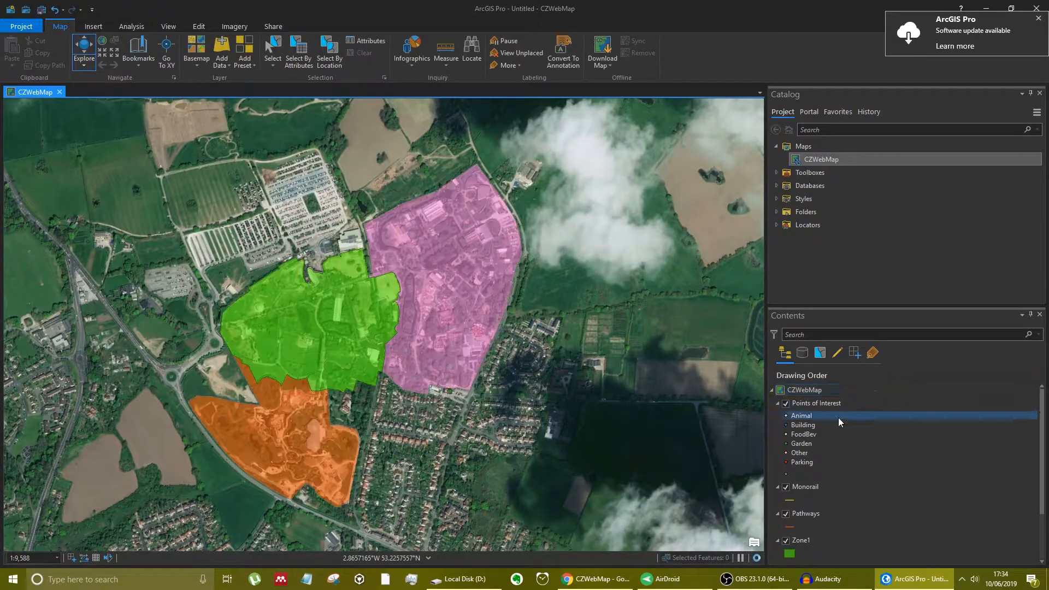
pyautogui.click(802, 432)
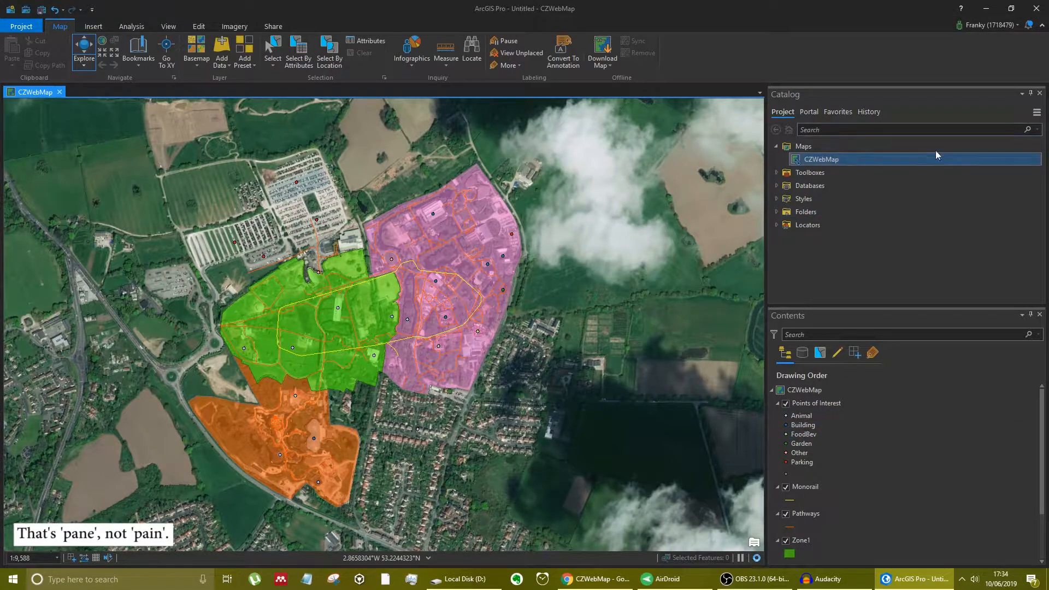
pyautogui.click(862, 159)
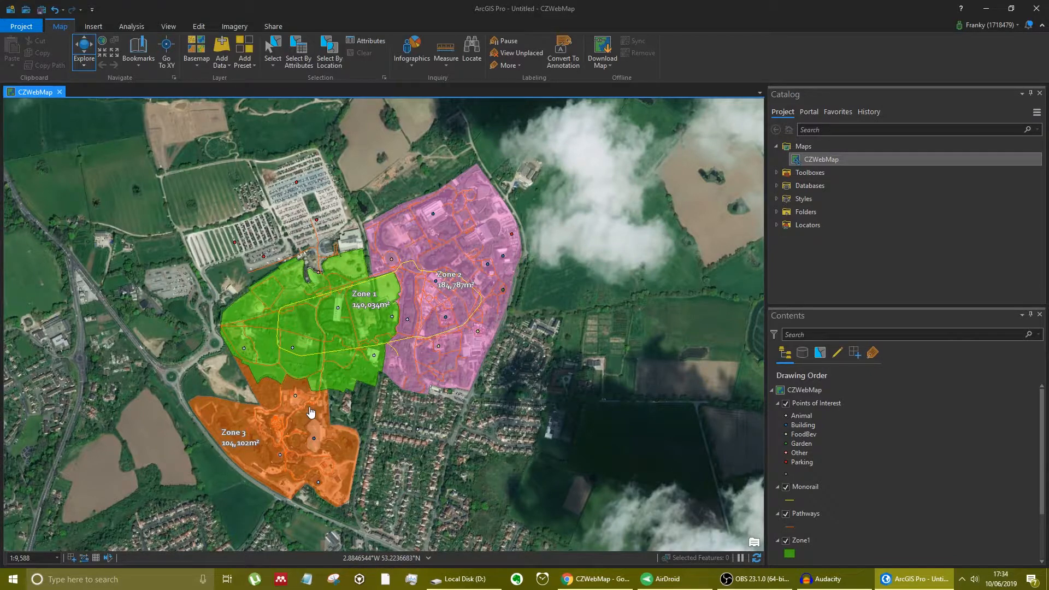
# - Check that the saved bookmark also works in ArcGIS Pro by panning away and returning to the zoo
pyautogui.moveTo(613, 258); pyautogui.dragTo(105, 483)
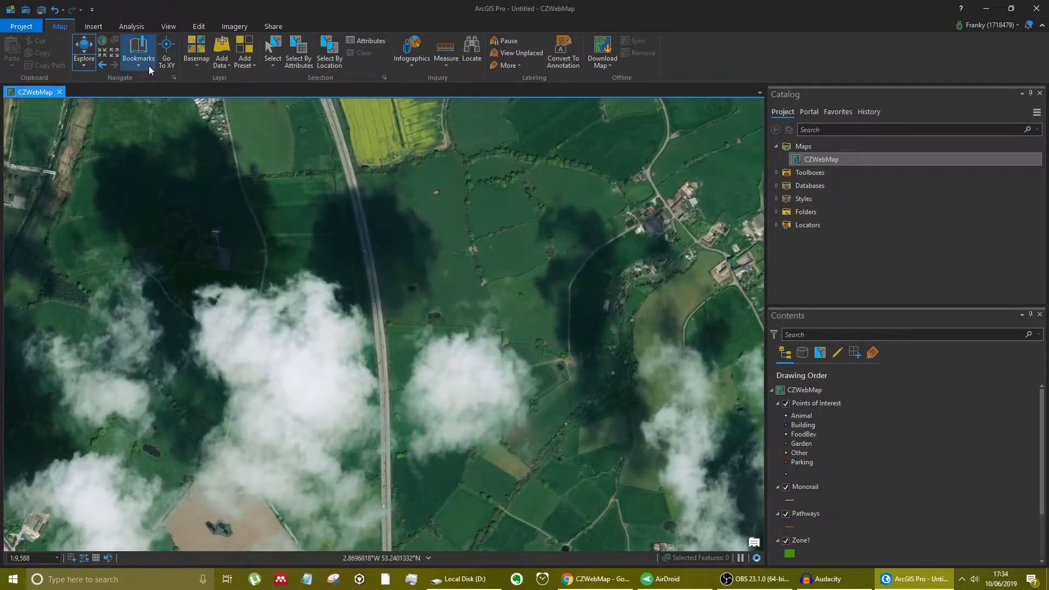
pyautogui.click(148, 64)
pyautogui.click(166, 112)
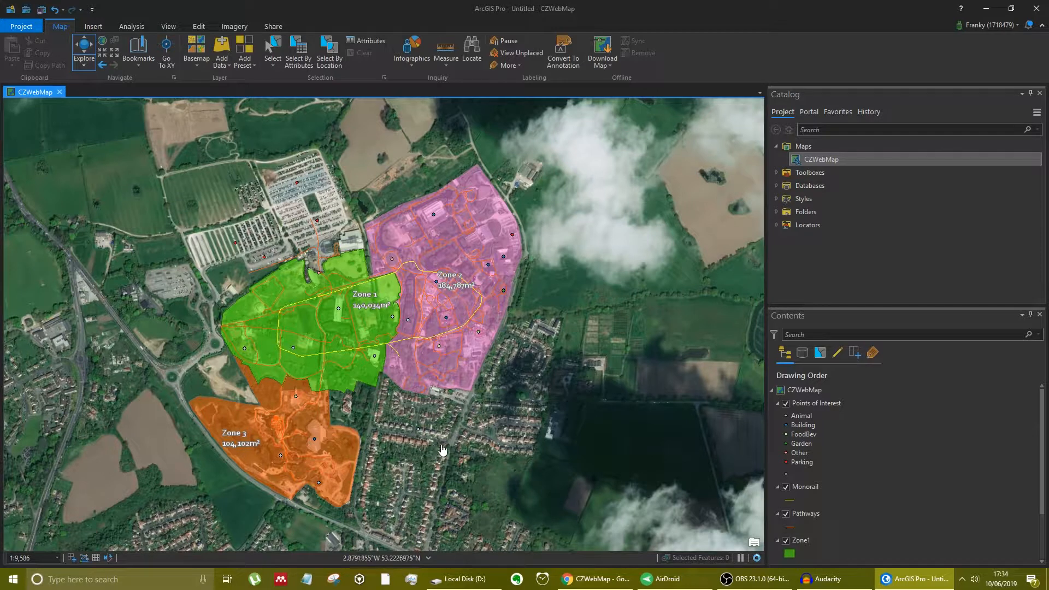
# - Create a Parking point feature in the Points of Interest layer, just west of Zone 1
pyautogui.click(197, 26)
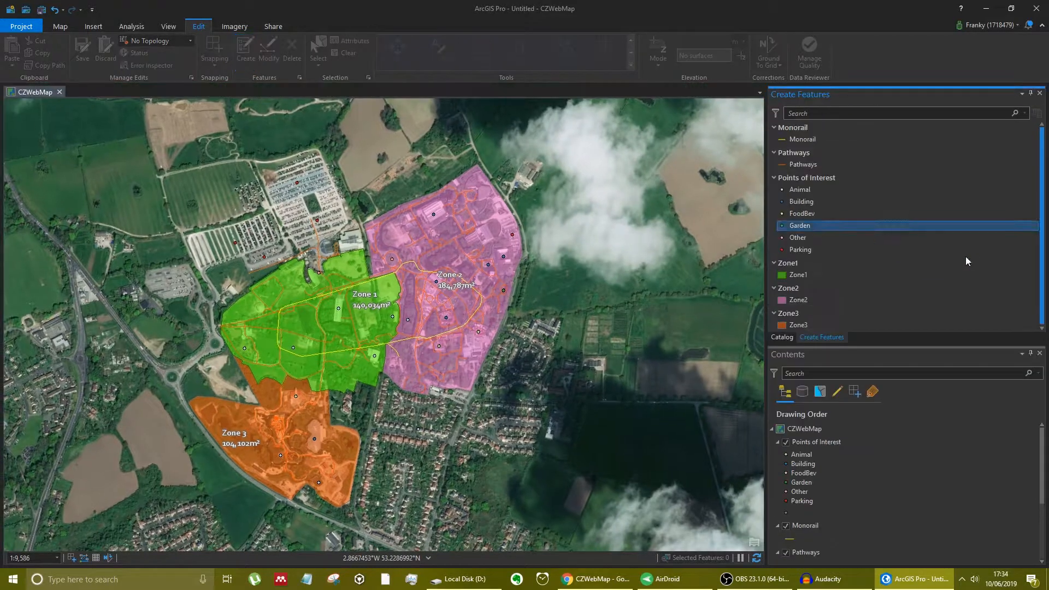
pyautogui.click(826, 192)
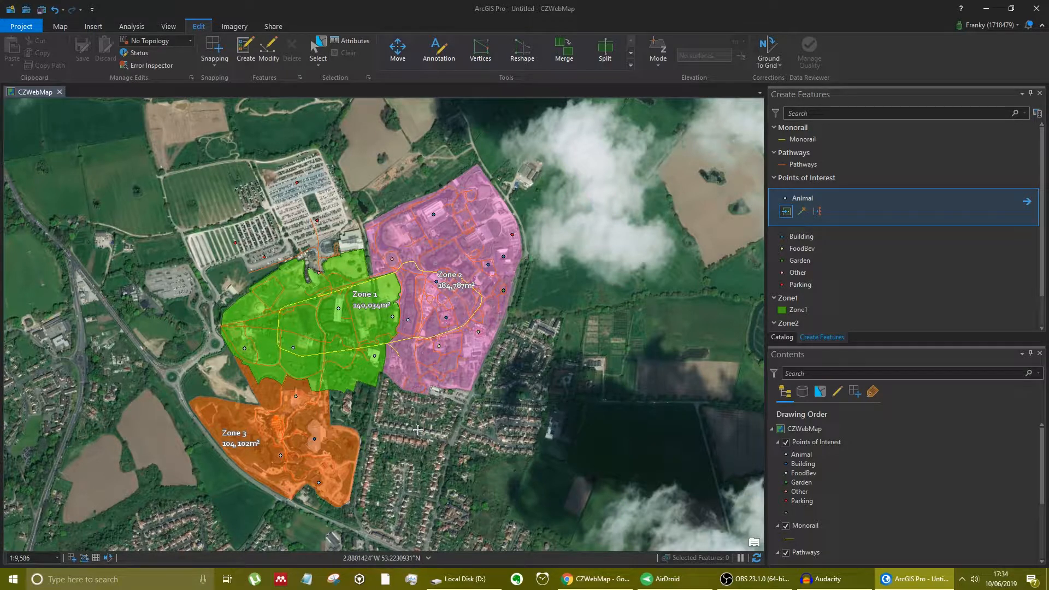
pyautogui.click(418, 429)
pyautogui.click(819, 284)
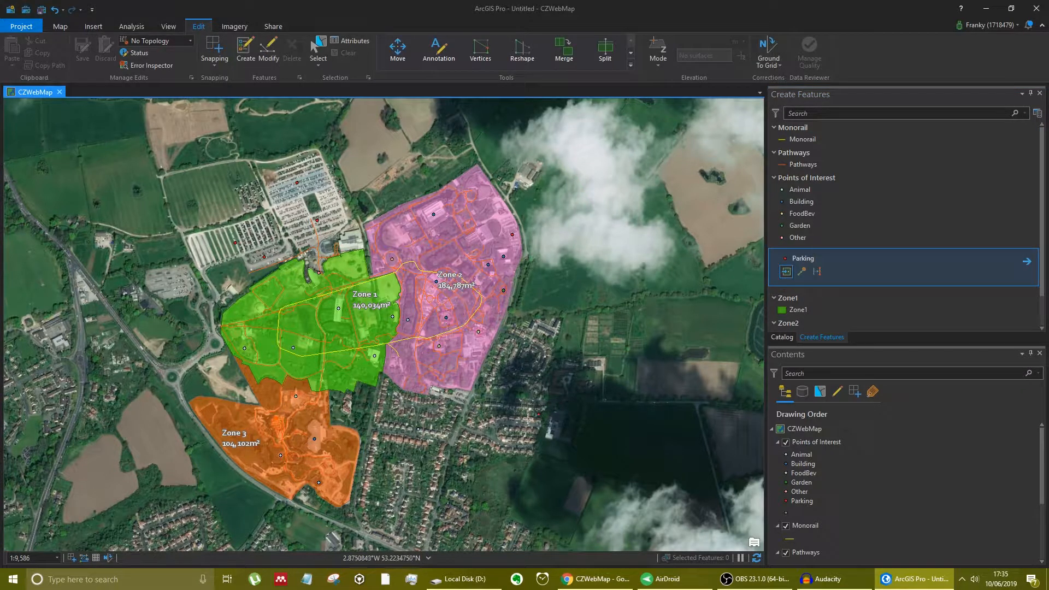
pyautogui.click(170, 284)
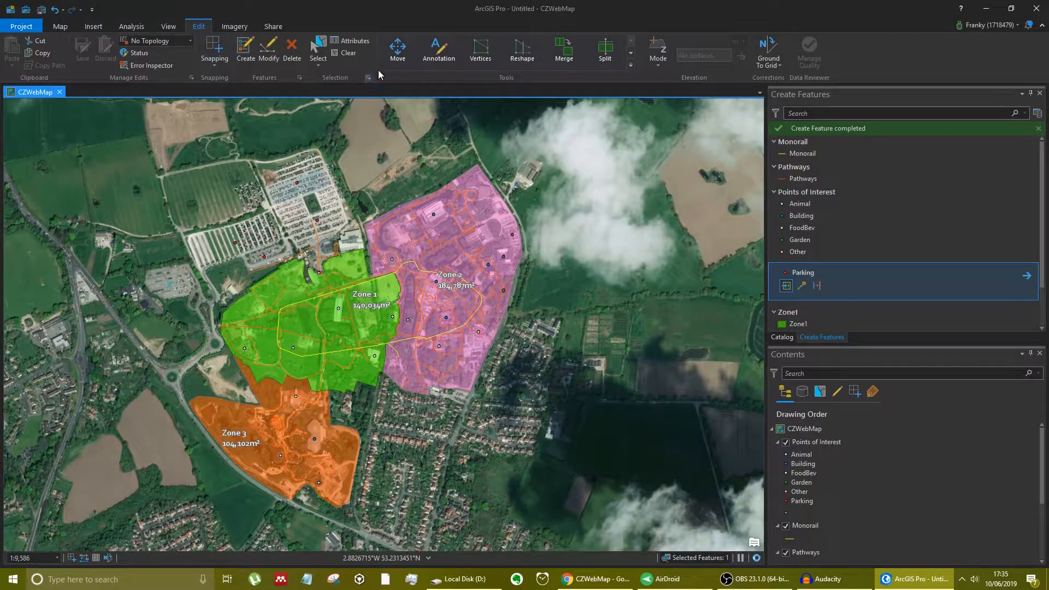
# - Set the new parking point's Name attribute to Car Park 4 and close the attribute and feature creation panes
pyautogui.click(356, 41)
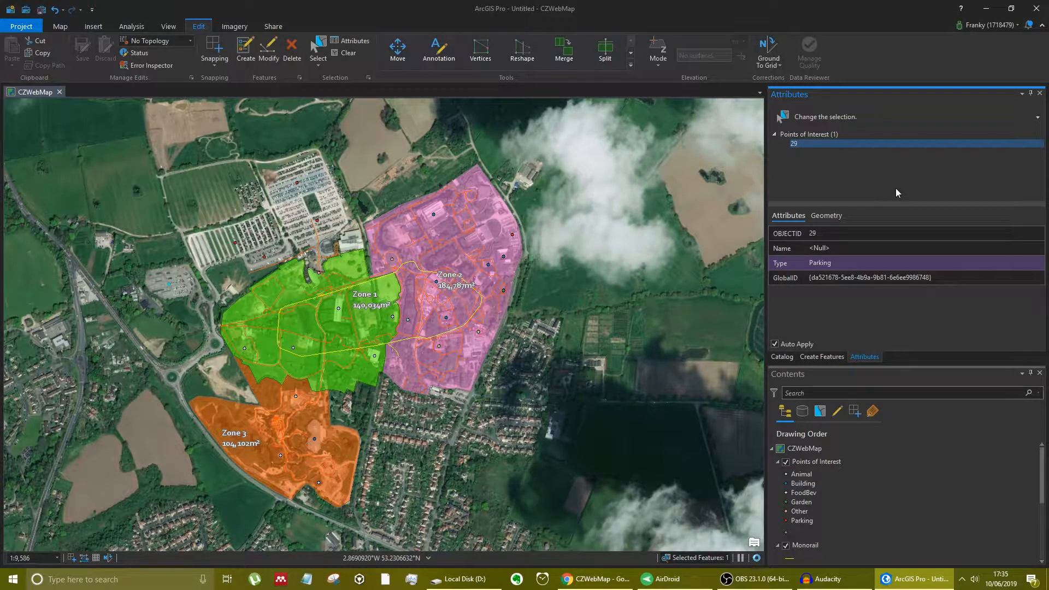
pyautogui.click(856, 248)
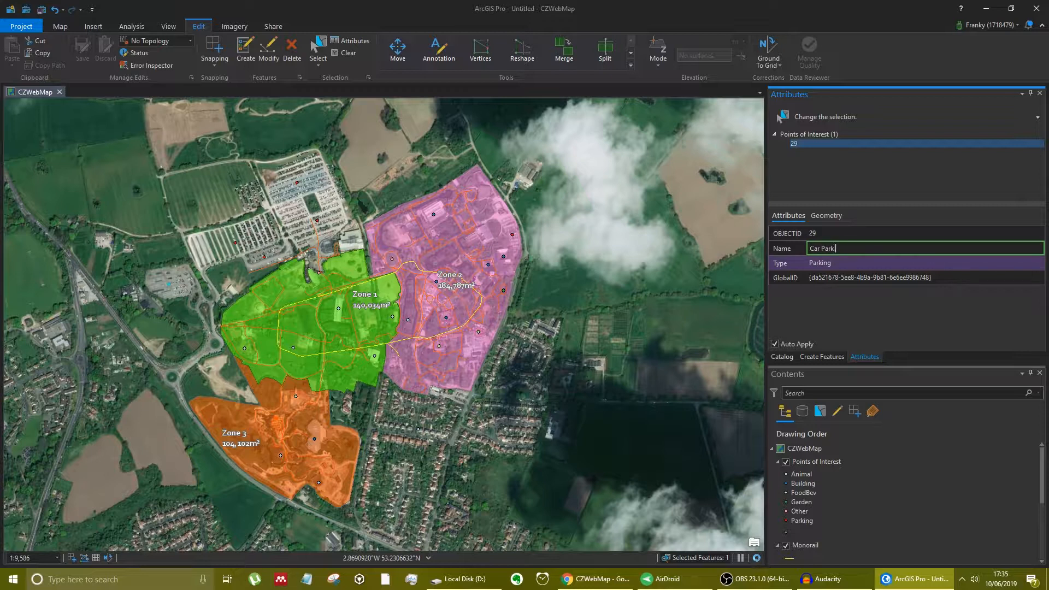
pyautogui.write('Car Park 4')
pyautogui.press('Tab')
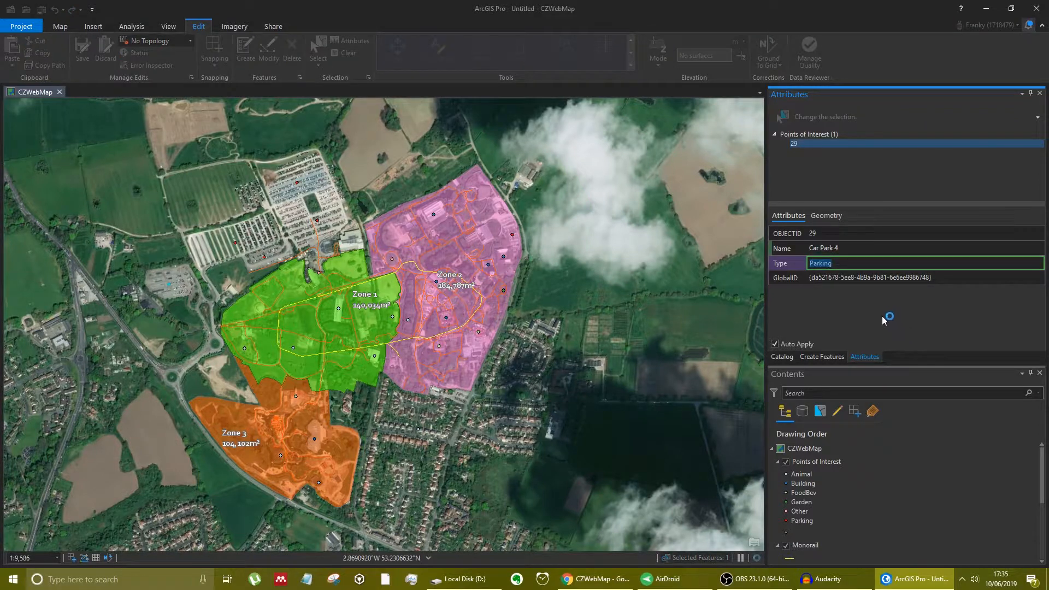
pyautogui.press('Tab')
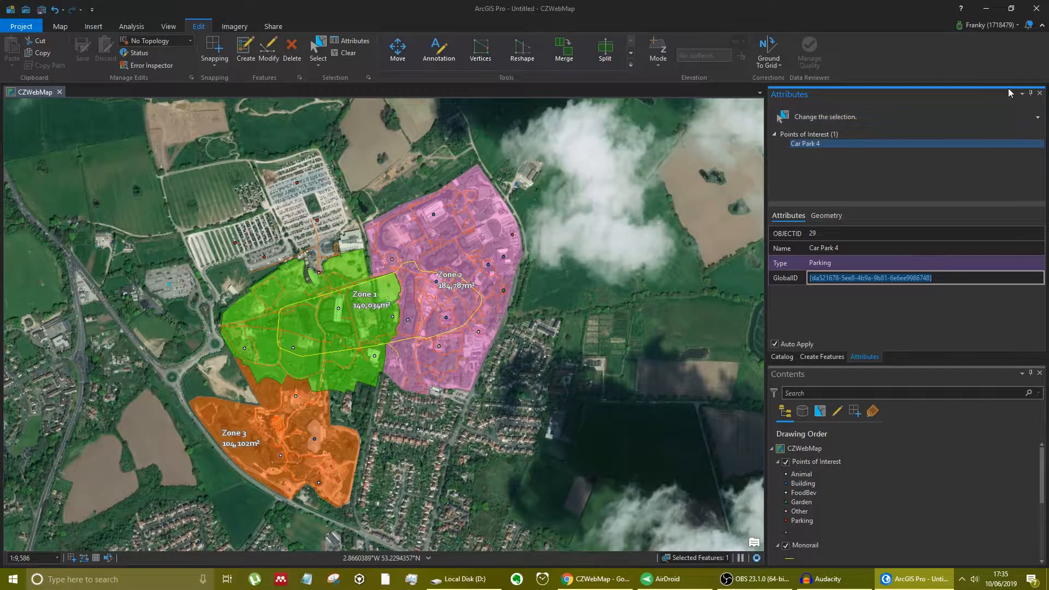
pyautogui.click(1040, 93)
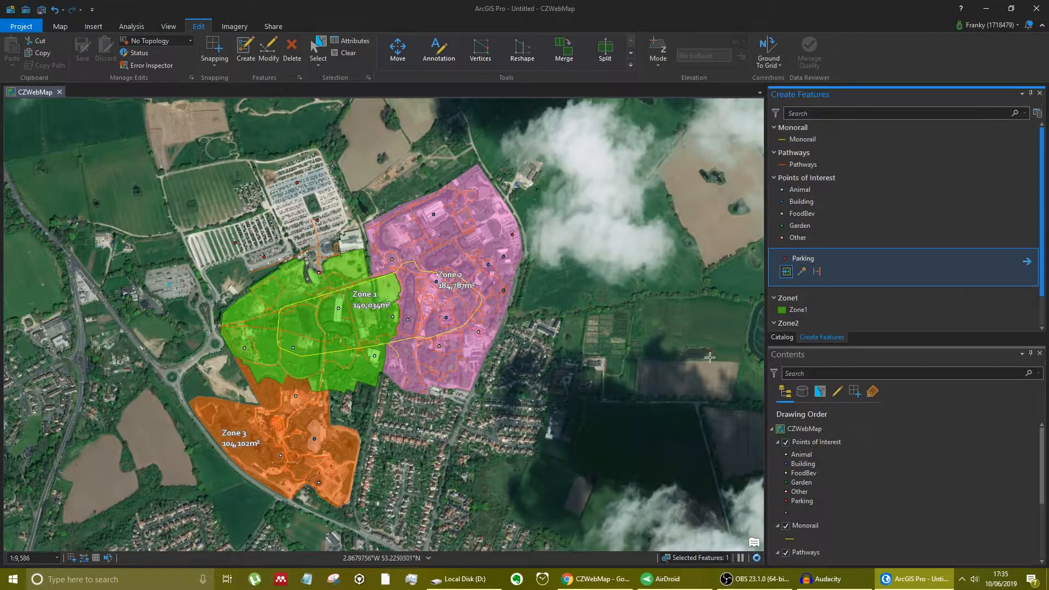
pyautogui.click(1040, 93)
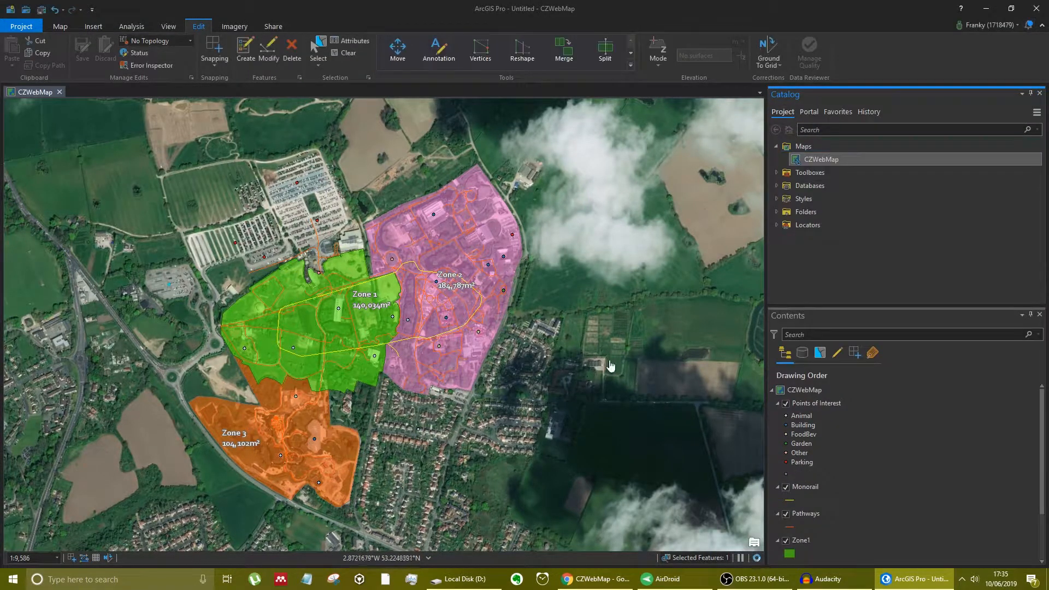
pyautogui.click(180, 356)
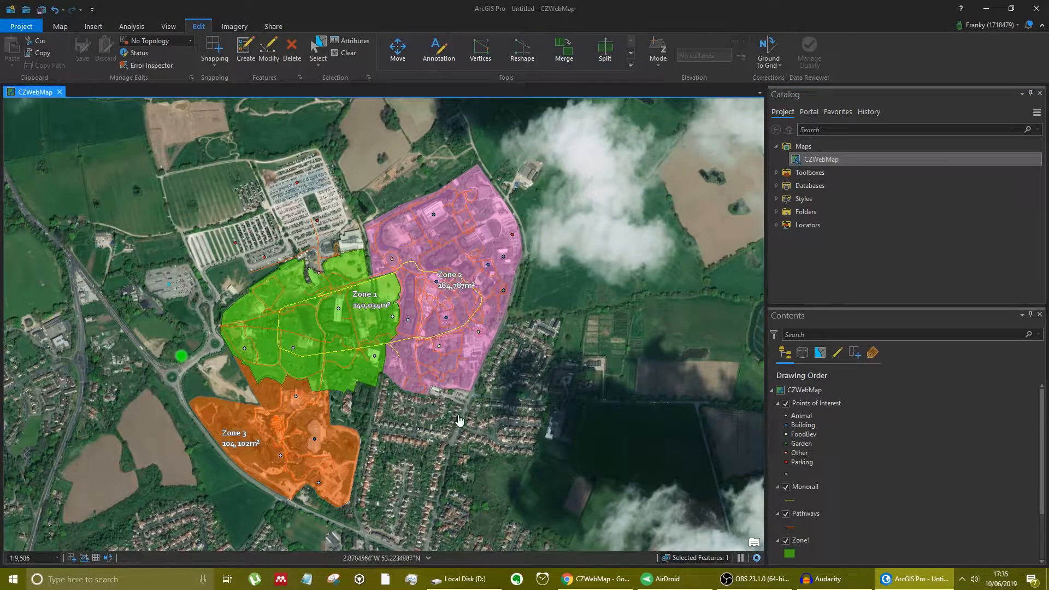
# - Switch to ArcGIS Online in Chrome and open the CZWebMap item in Map Viewer
pyautogui.moveTo(601, 586)
pyautogui.click(601, 584)
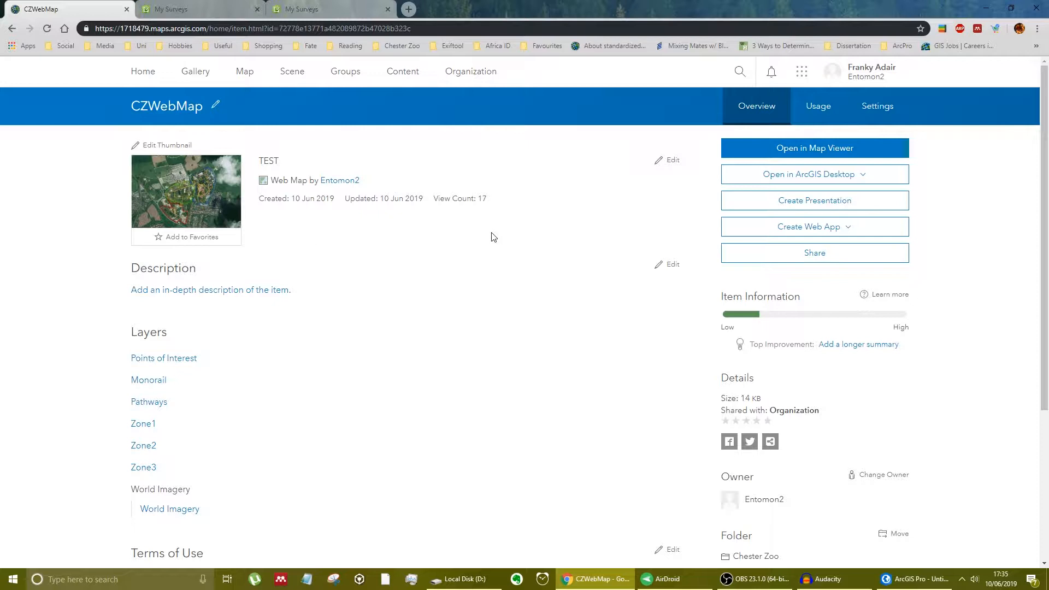
pyautogui.click(835, 147)
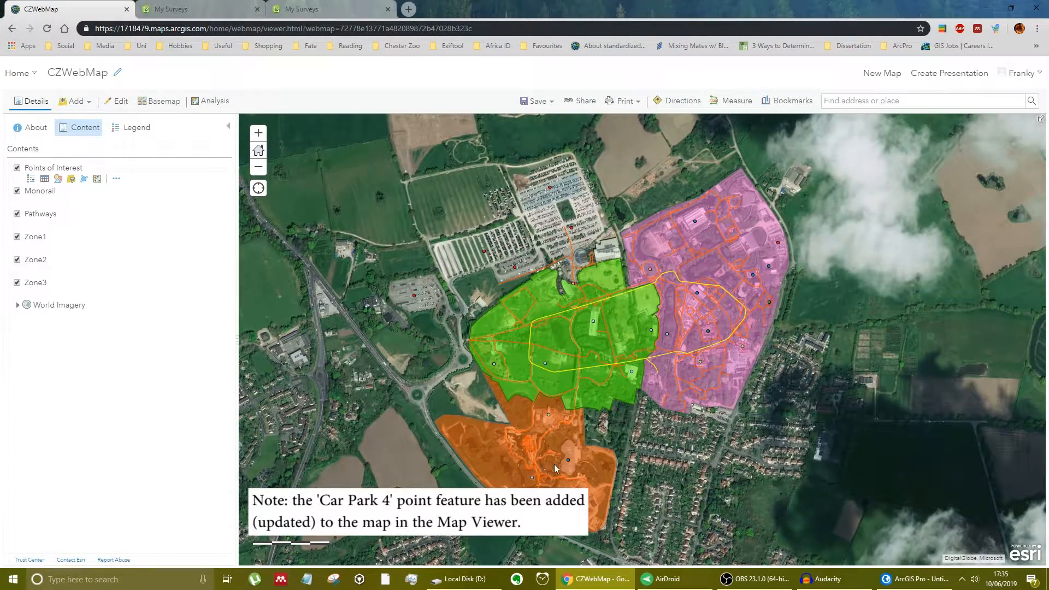
pyautogui.scroll(3, 528, 452)
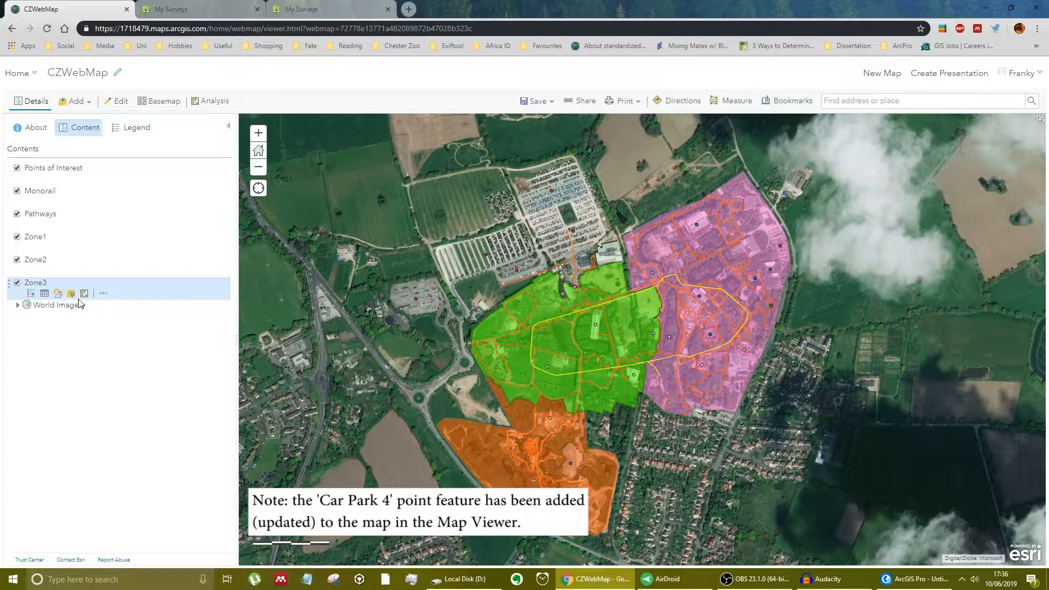
# - Change the Zone3 layer's fill colour to turquoise #73FFDF and apply the style
pyautogui.click(59, 294)
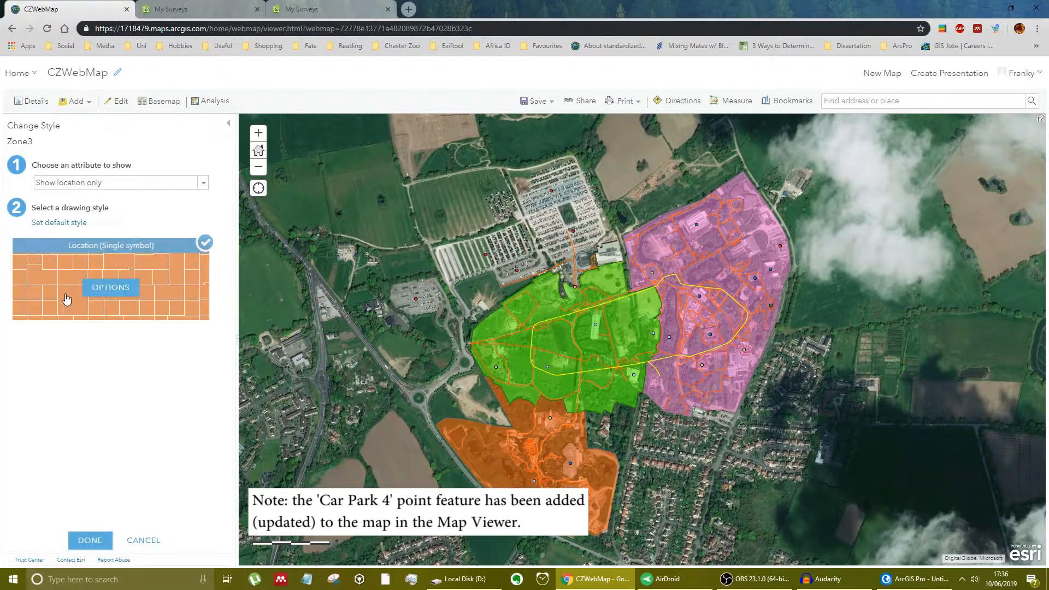
pyautogui.click(110, 288)
pyautogui.click(18, 188)
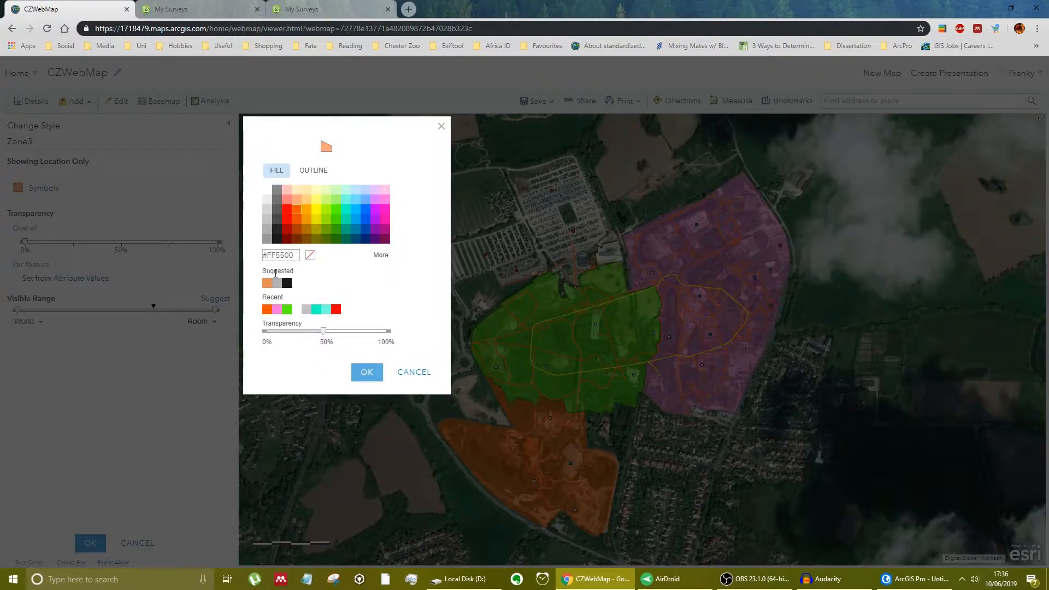
pyautogui.click(346, 199)
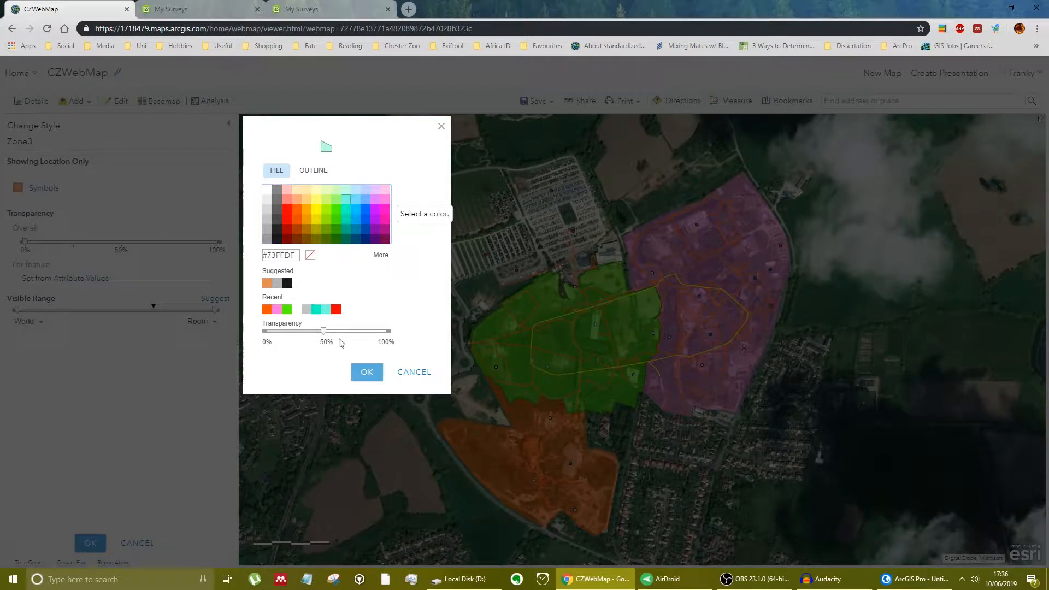
pyautogui.click(360, 372)
pyautogui.click(91, 543)
pyautogui.click(94, 543)
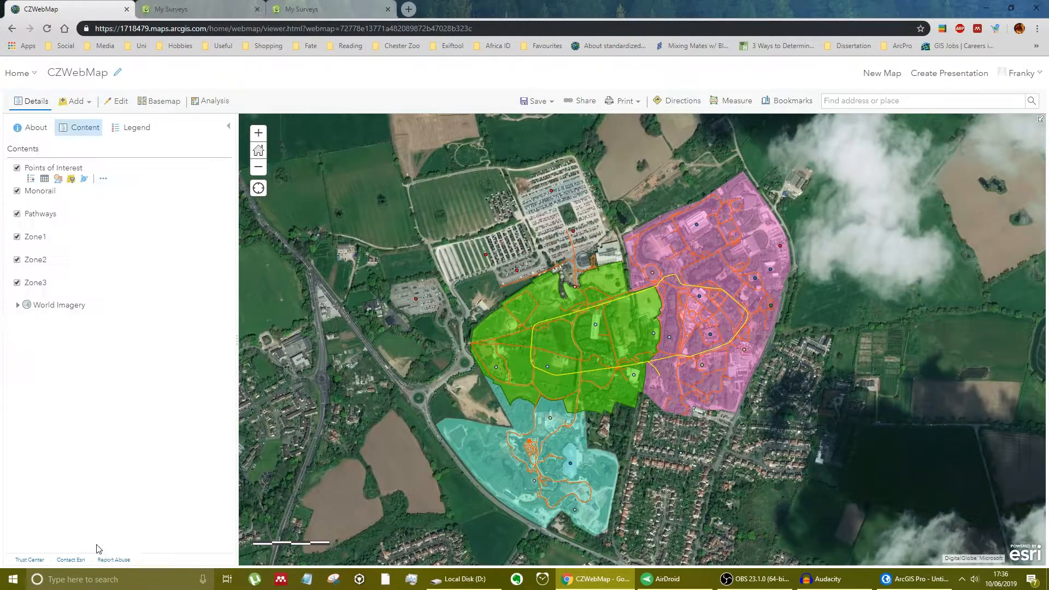
# - Bookmark the farmland area east of the zoo under the name Fields
pyautogui.moveTo(896, 384); pyautogui.dragTo(370, 308)
pyautogui.moveTo(691, 351); pyautogui.dragTo(503, 383)
pyautogui.click(787, 101)
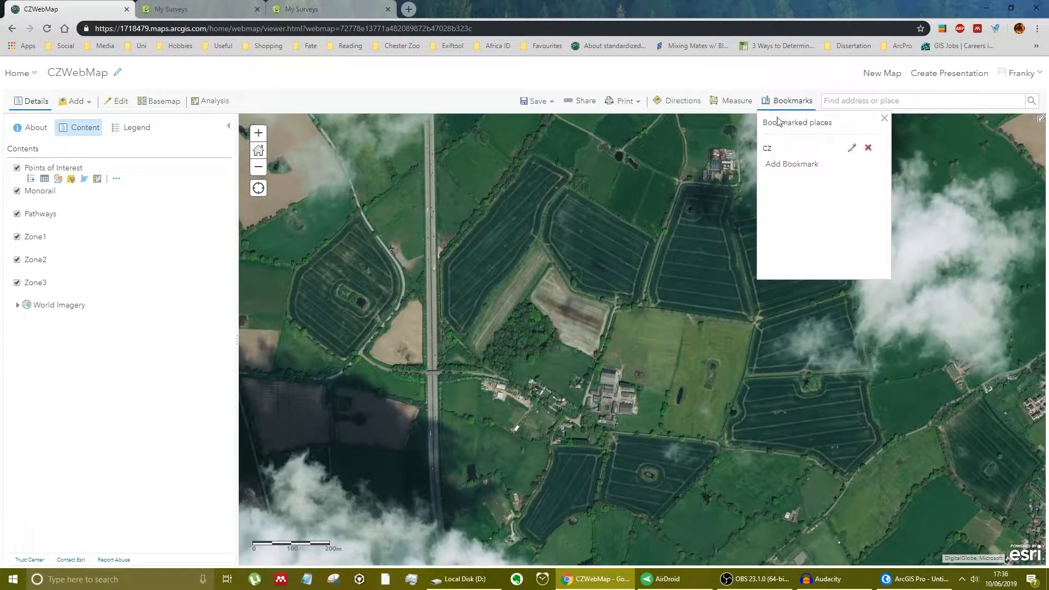
pyautogui.click(802, 162)
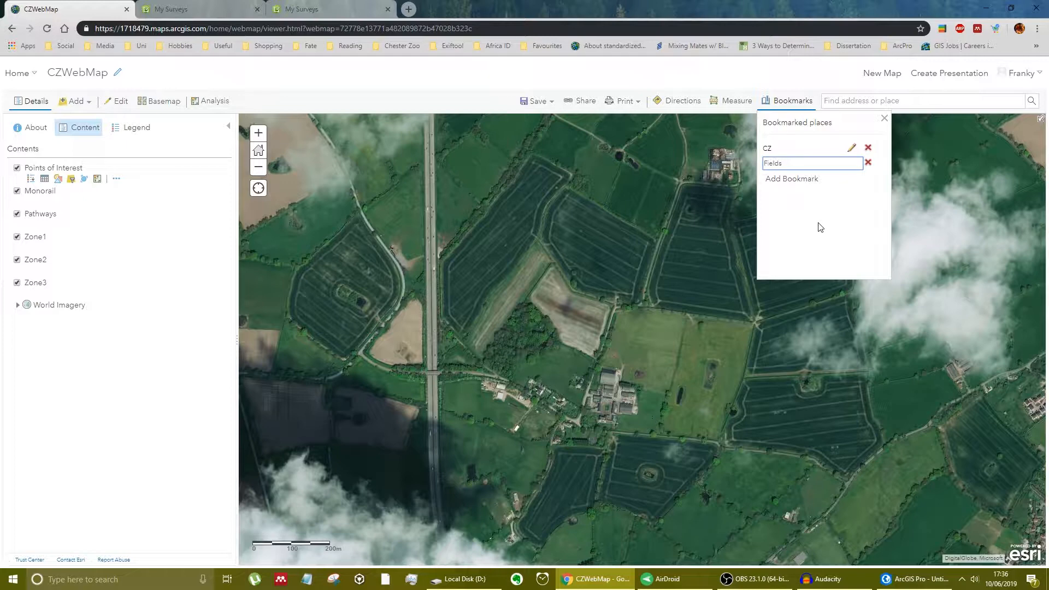
pyautogui.press('Return')
pyautogui.click(884, 119)
# - Return the map view to the zoo and save the web map
pyautogui.moveTo(463, 318); pyautogui.dragTo(928, 268)
pyautogui.scroll(-1, 540, 300)
pyautogui.moveTo(540, 300); pyautogui.dragTo(633, 353)
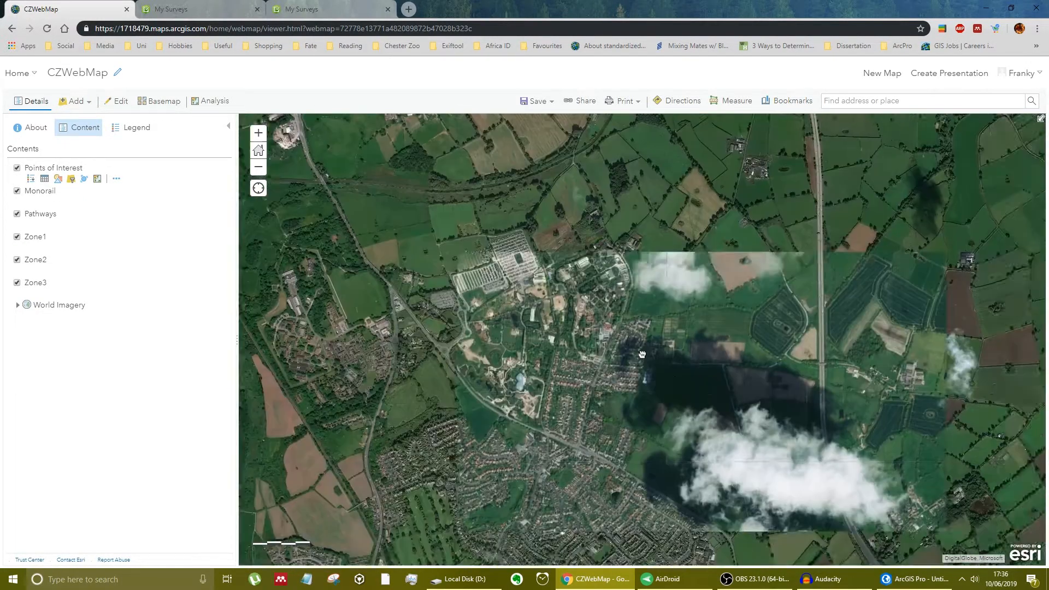
pyautogui.scroll(1, 634, 350)
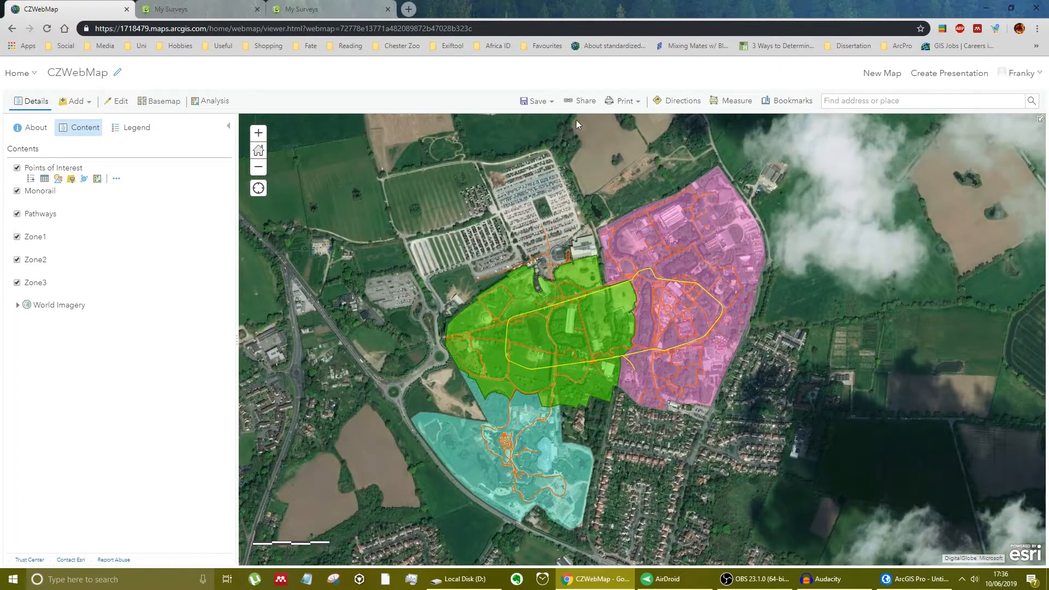
pyautogui.click(535, 101)
pyautogui.click(548, 126)
# - Switch to ArcGIS Pro and update the CZWebMap map from its original web map
pyautogui.click(907, 581)
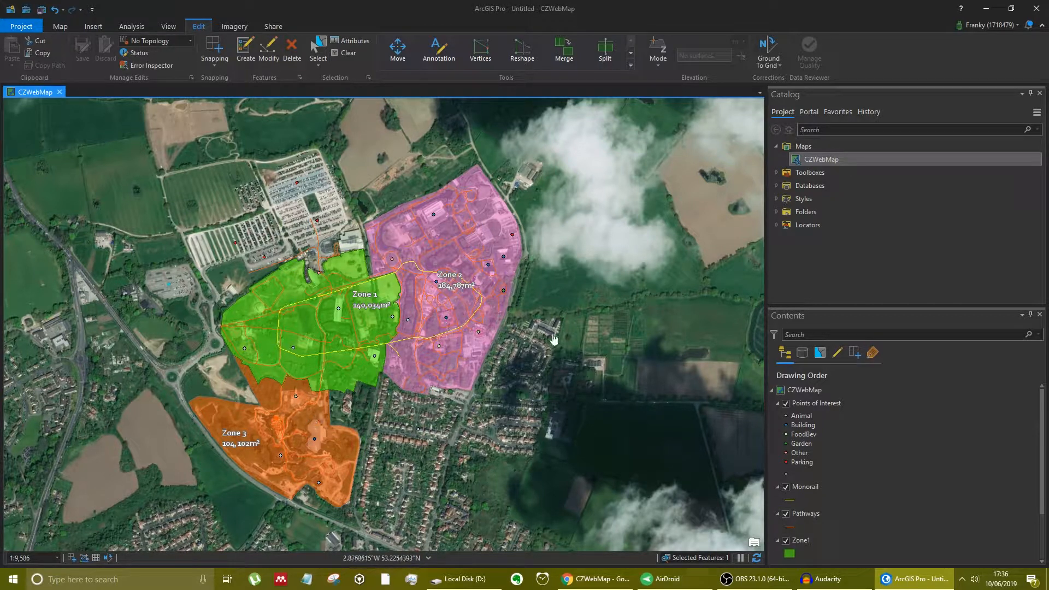
pyautogui.rightClick(822, 159)
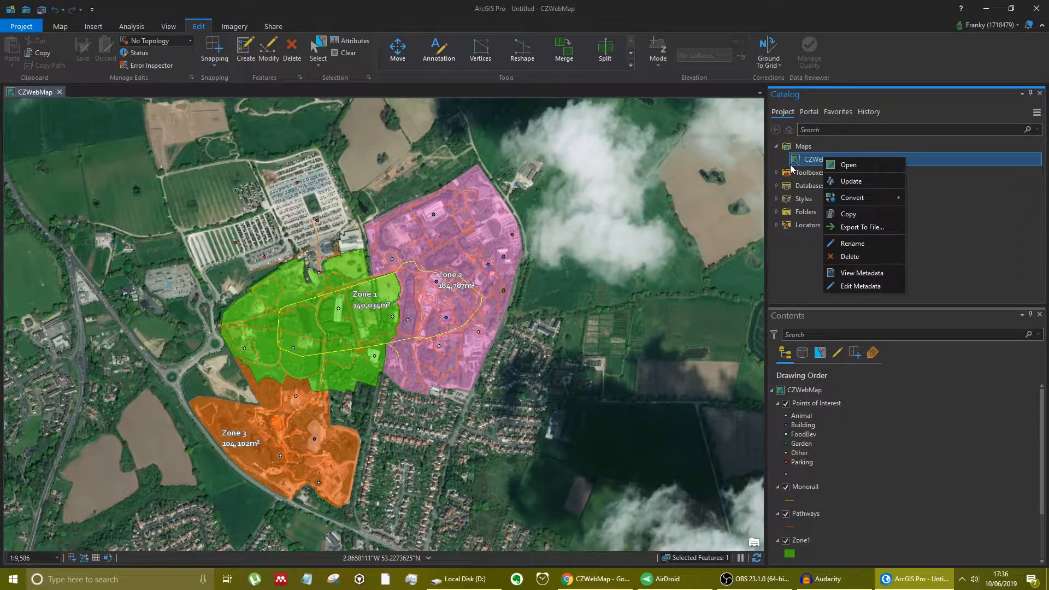
pyautogui.click(872, 187)
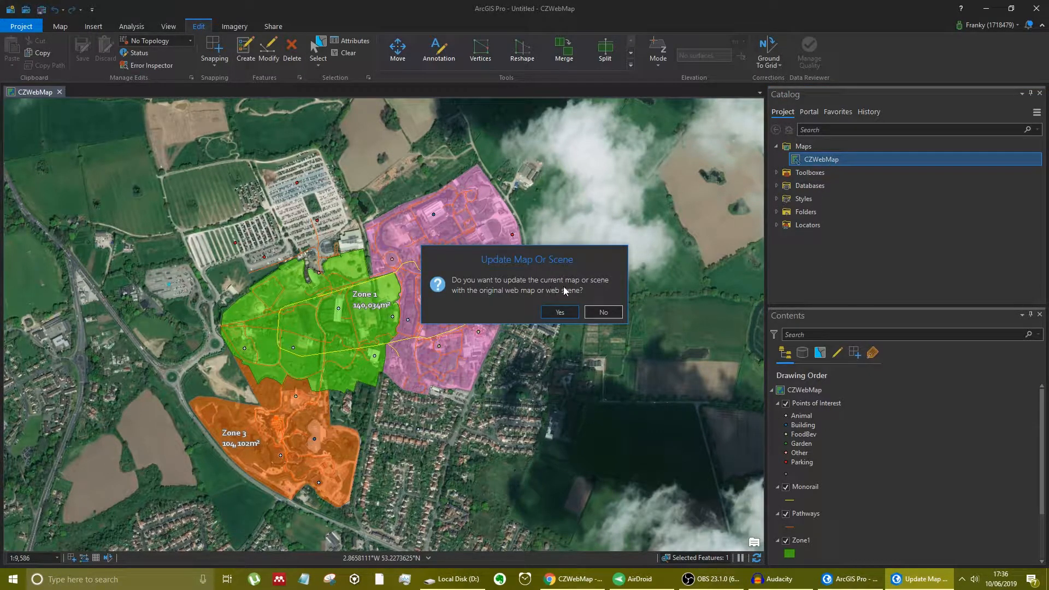
pyautogui.click(560, 311)
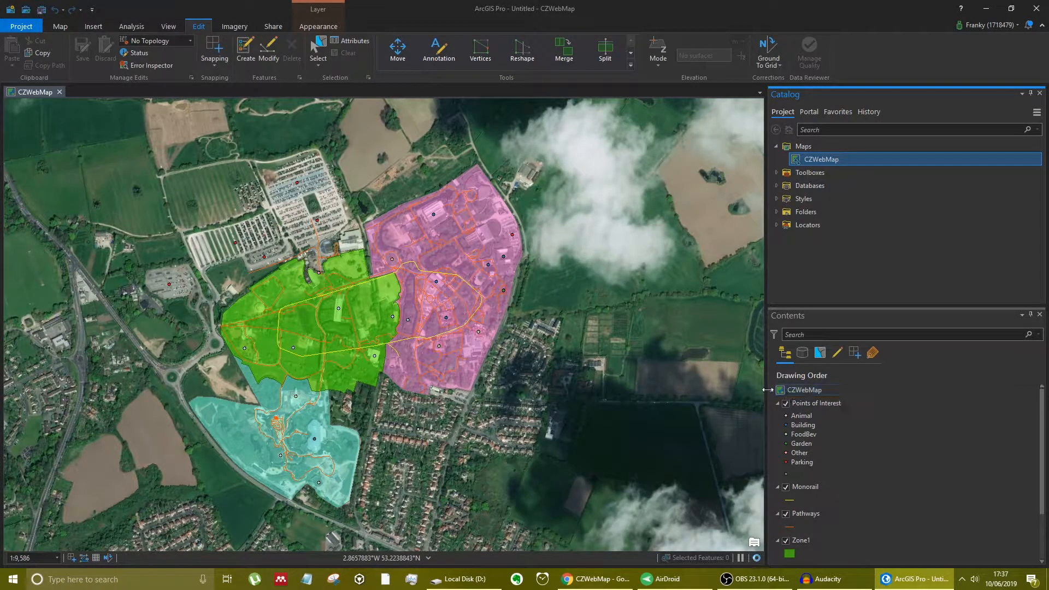
# - Try to go to the Fields bookmark in the updated map
pyautogui.click(772, 391)
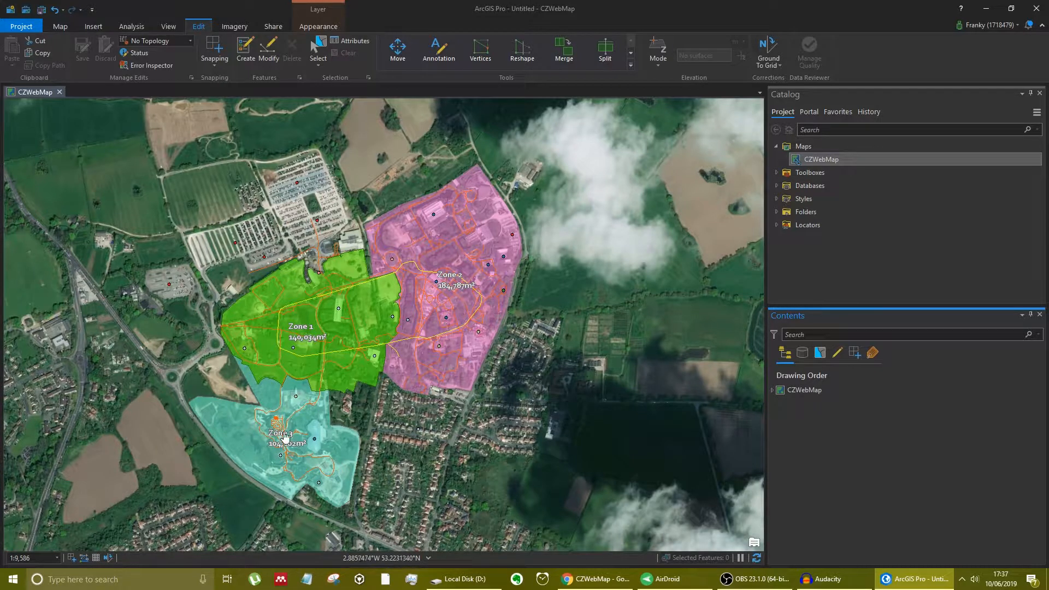
pyautogui.click(61, 27)
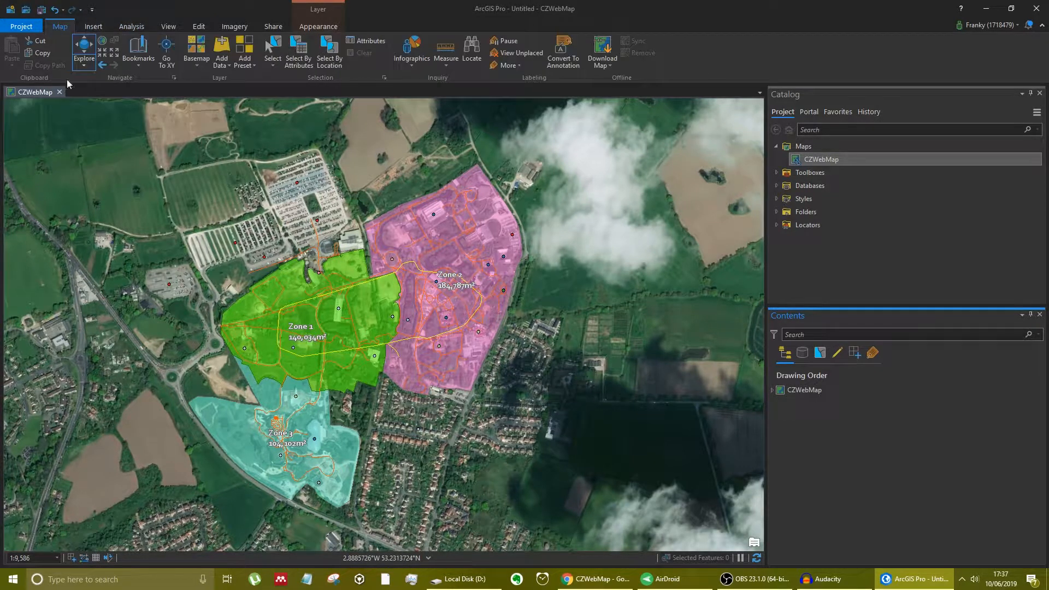
pyautogui.click(138, 52)
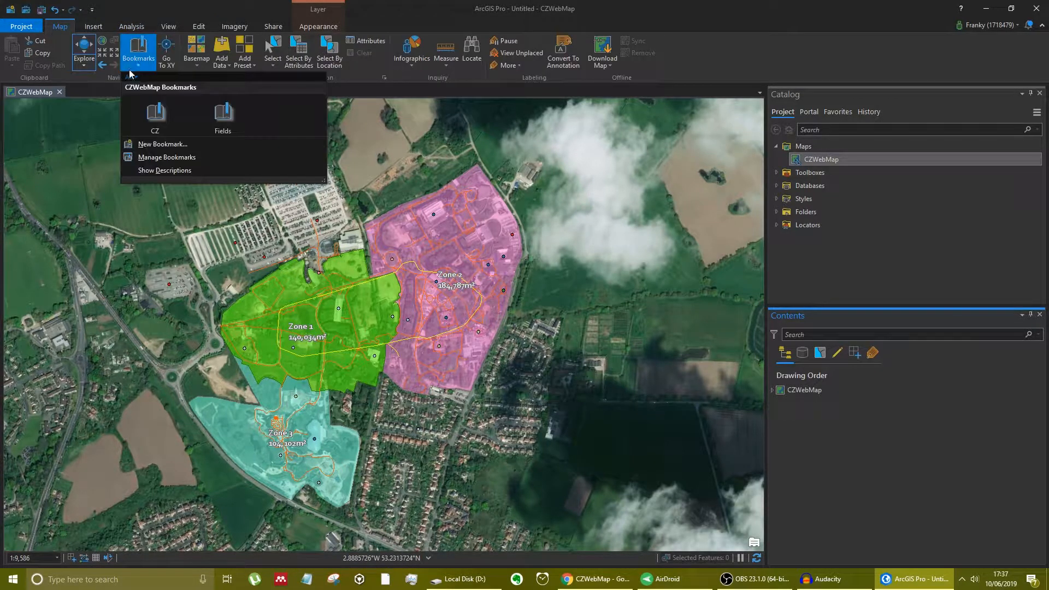
pyautogui.click(225, 116)
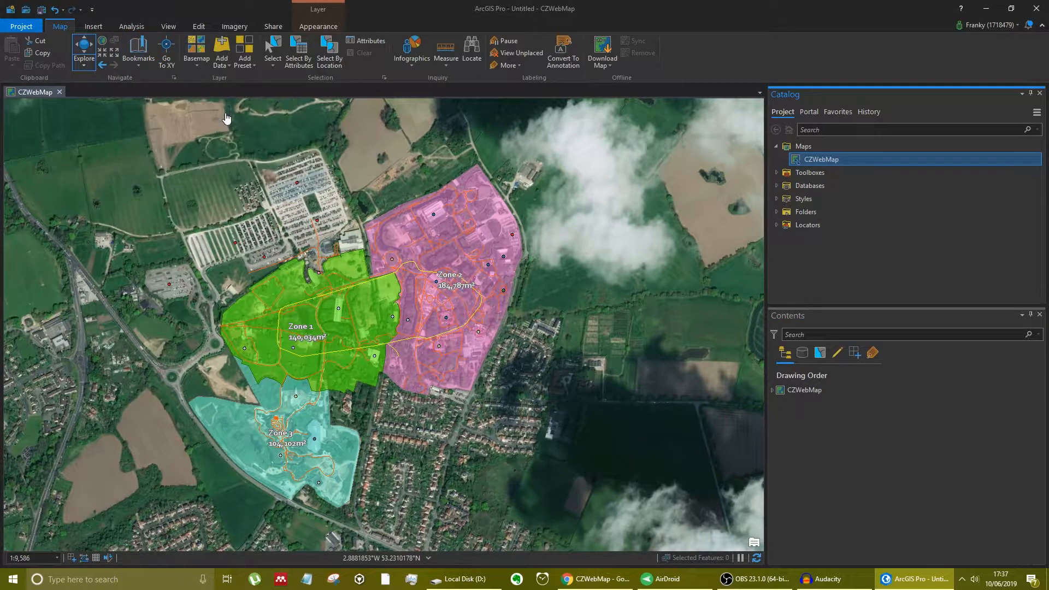
pyautogui.click(146, 65)
pyautogui.click(147, 70)
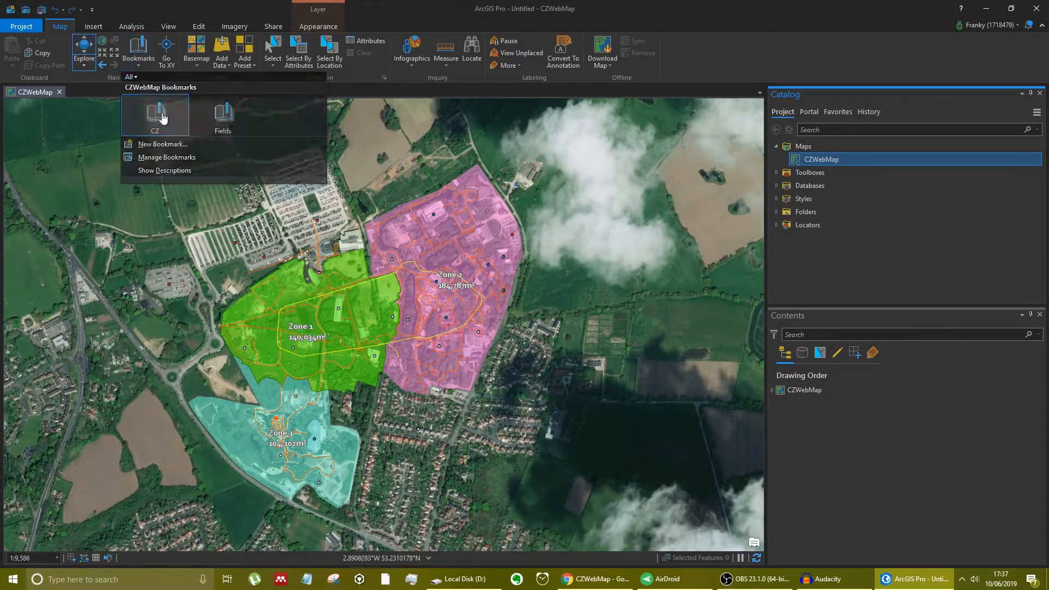
pyautogui.click(144, 70)
pyautogui.click(146, 62)
pyautogui.click(145, 62)
pyautogui.click(148, 68)
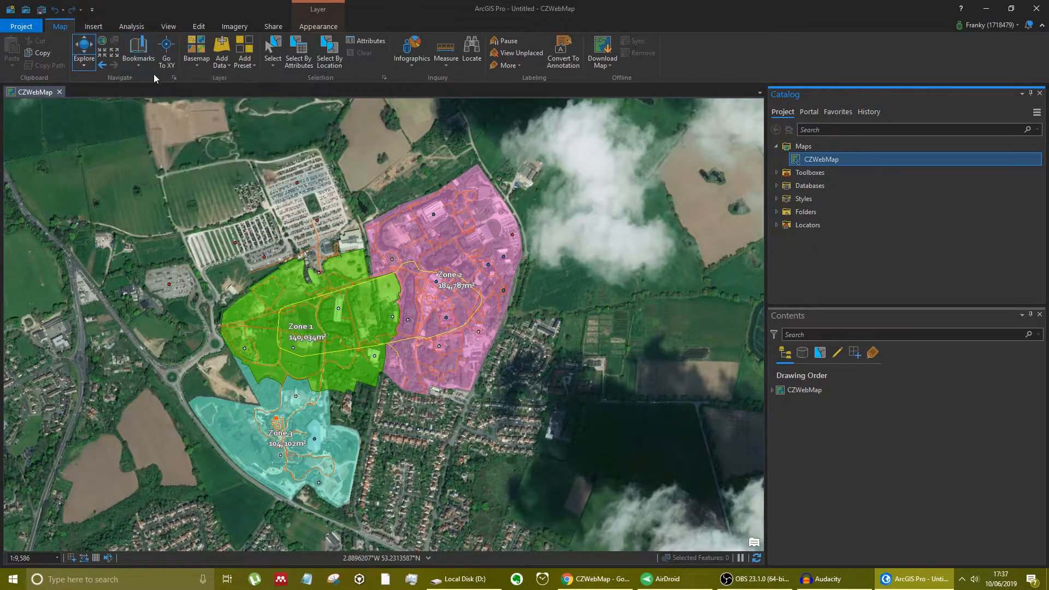
# - Close CZWebMap, reopen it from the project's Maps, and go to the Fields bookmark
pyautogui.click(59, 92)
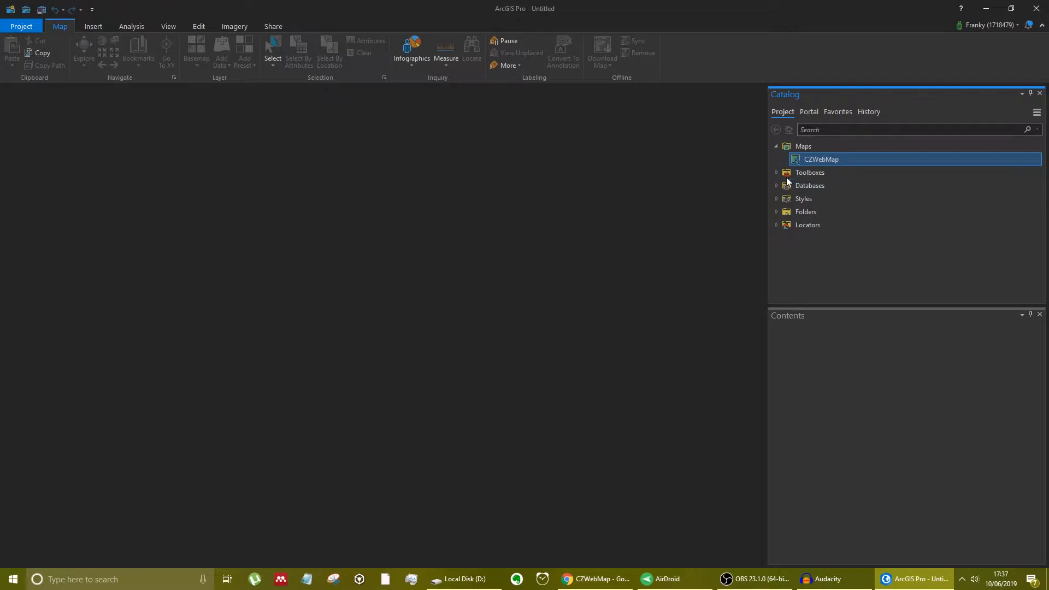
pyautogui.rightClick(805, 161)
pyautogui.click(824, 173)
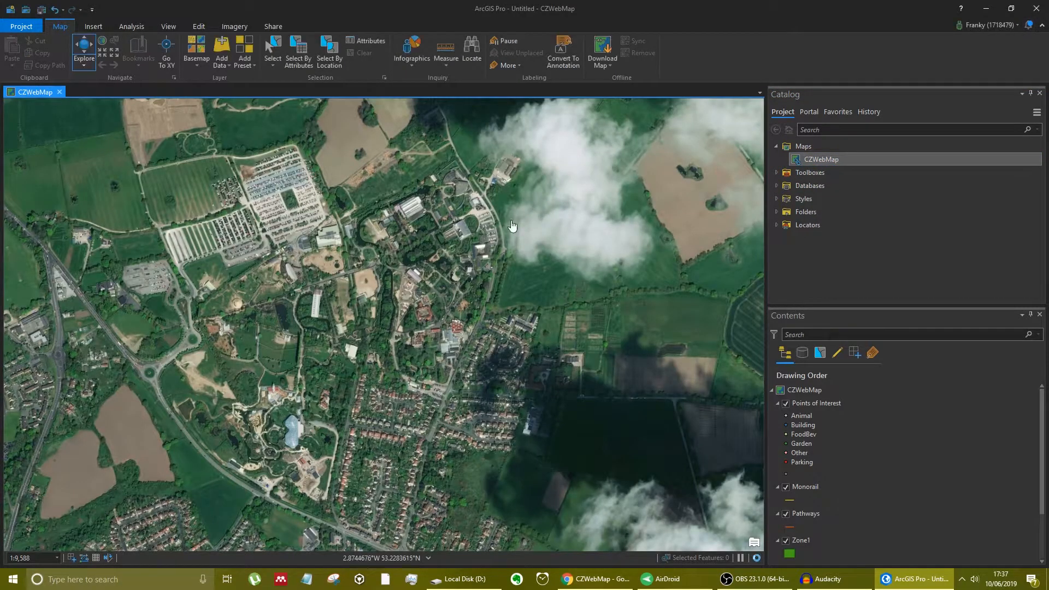
pyautogui.click(139, 60)
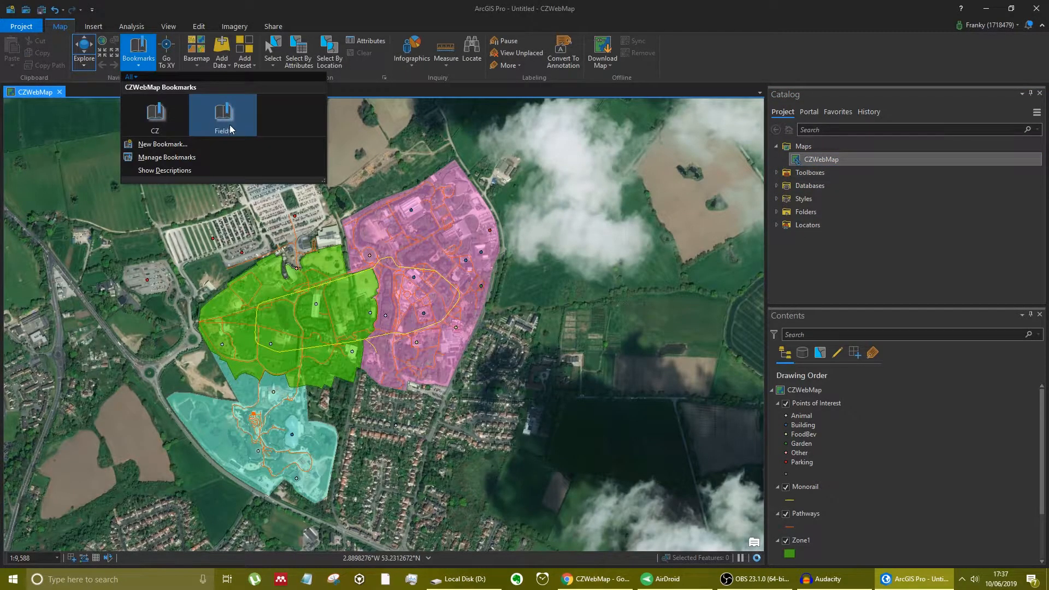
pyautogui.click(229, 128)
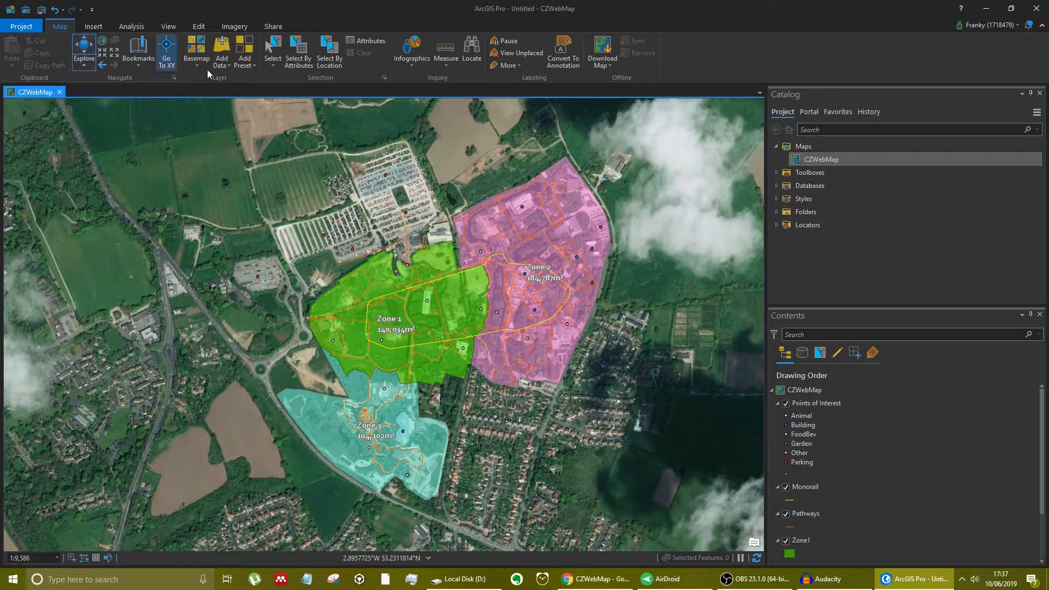
# - Select the car park point west of the zoo's main parking area and view its attributes
pyautogui.click(276, 45)
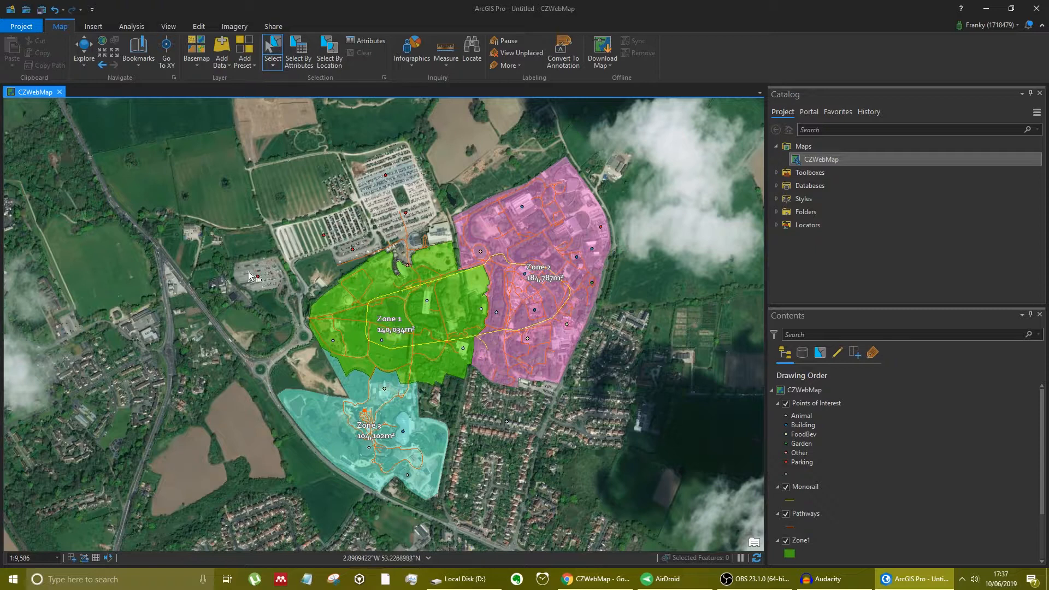
pyautogui.moveTo(250, 285); pyautogui.dragTo(266, 268)
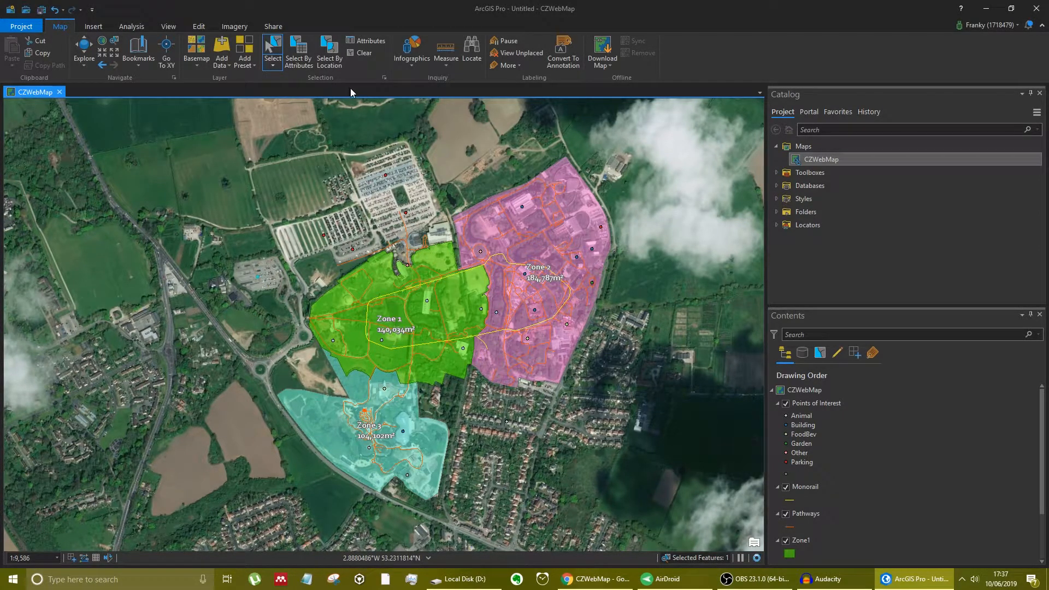
pyautogui.click(366, 42)
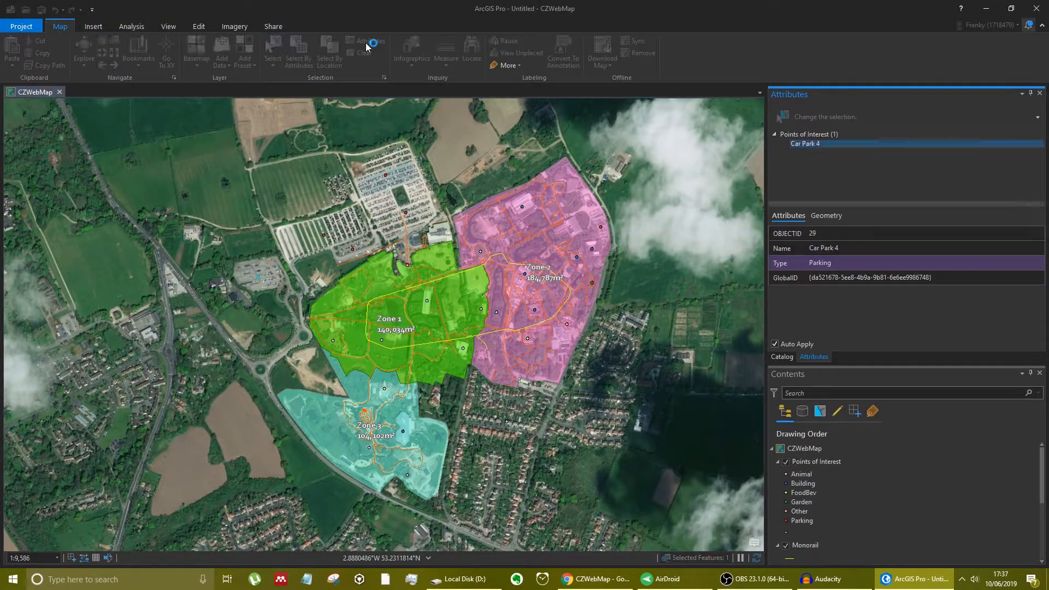
pyautogui.click(837, 252)
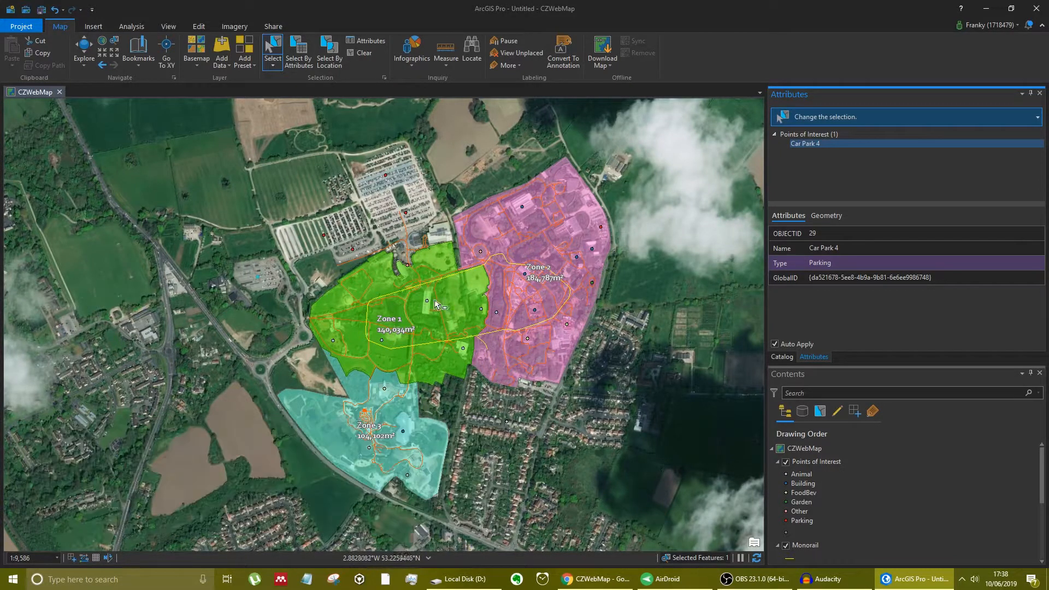
pyautogui.click(1039, 93)
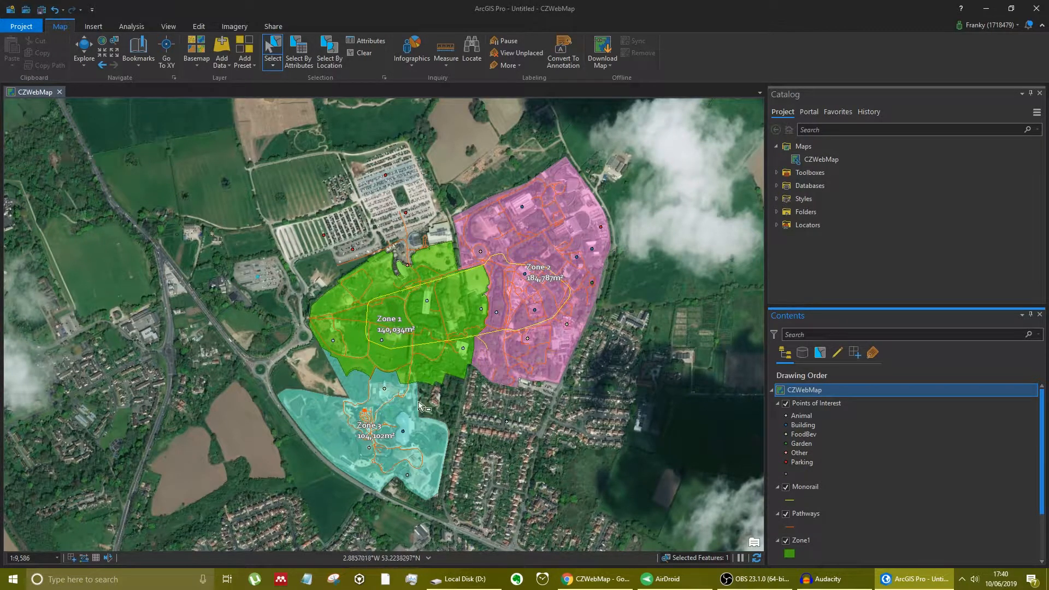
# - Close ArcGIS Pro without saving the project and check the Car Park 4 pop-up in the ArcGIS Online web map
pyautogui.click(1037, 8)
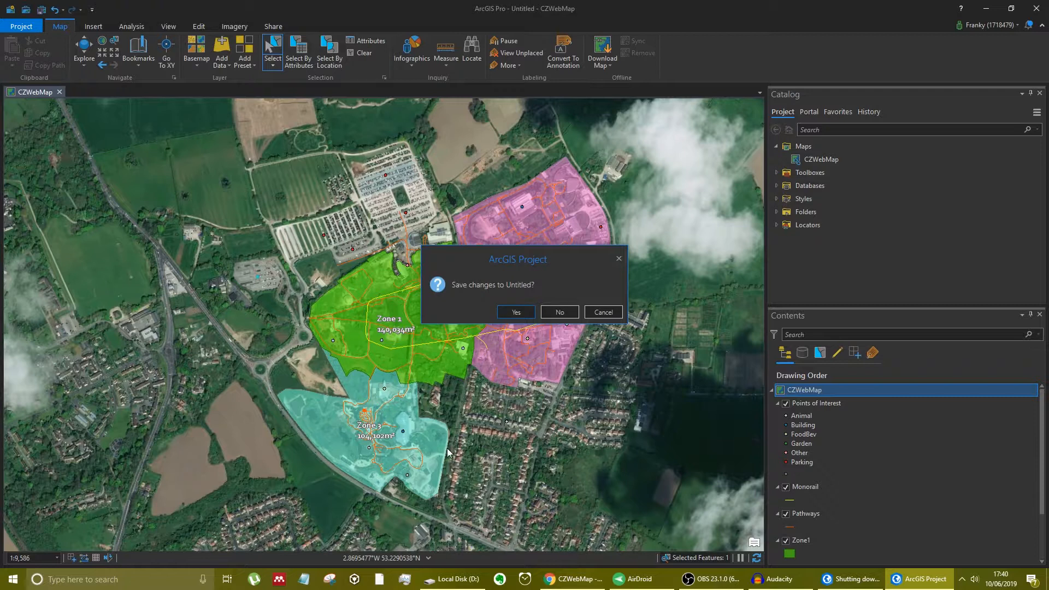
pyautogui.click(558, 313)
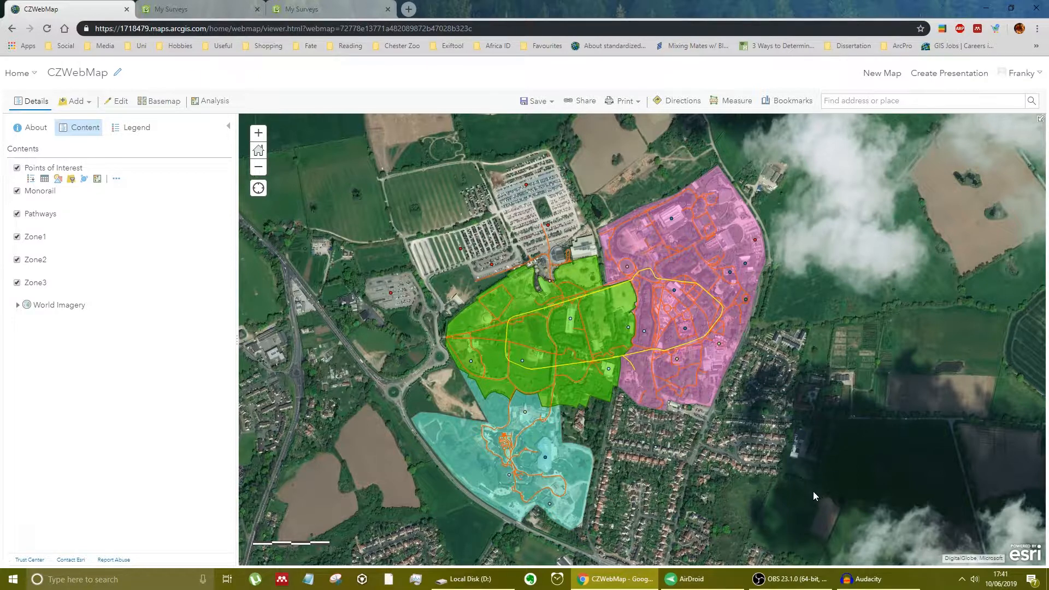
pyautogui.click(390, 294)
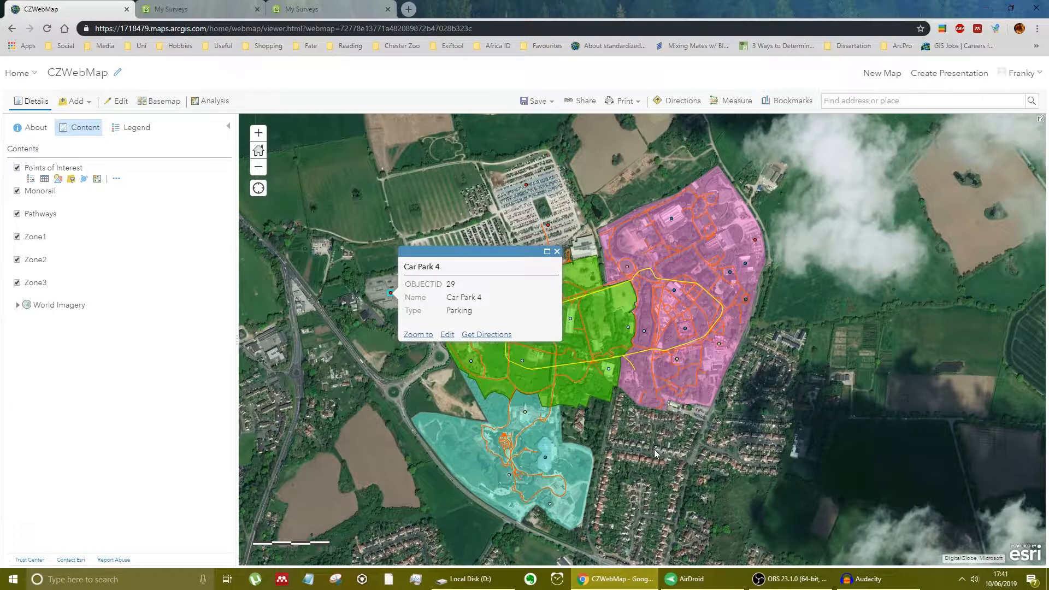
pyautogui.click(557, 252)
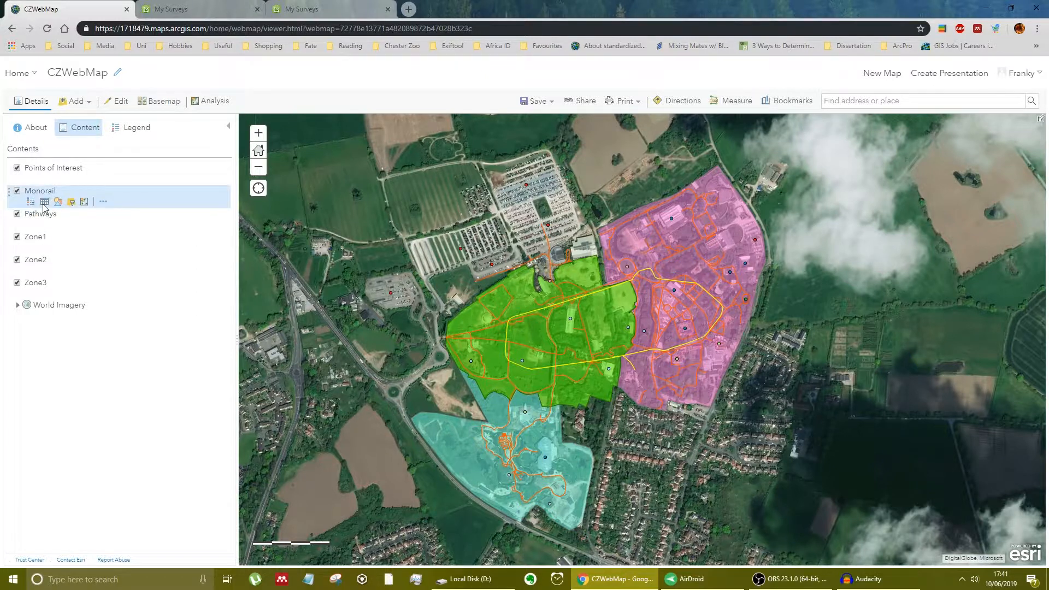
# - Disable editing on the Monorail, Pathways, Zone1, Zone2 and Zone3 layers and save the web map
pyautogui.click(103, 202)
pyautogui.click(149, 383)
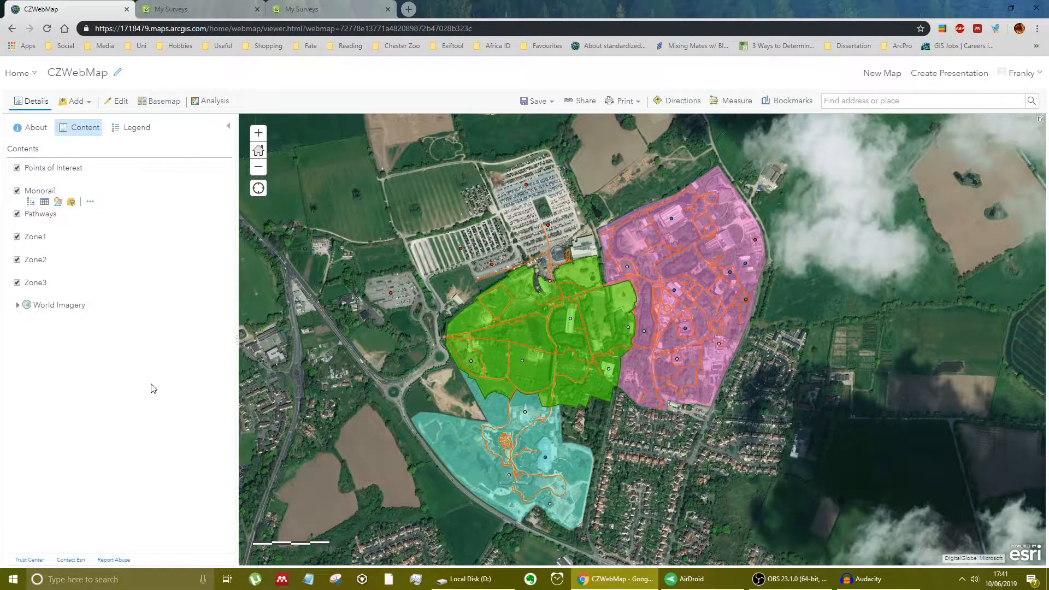
pyautogui.click(90, 225)
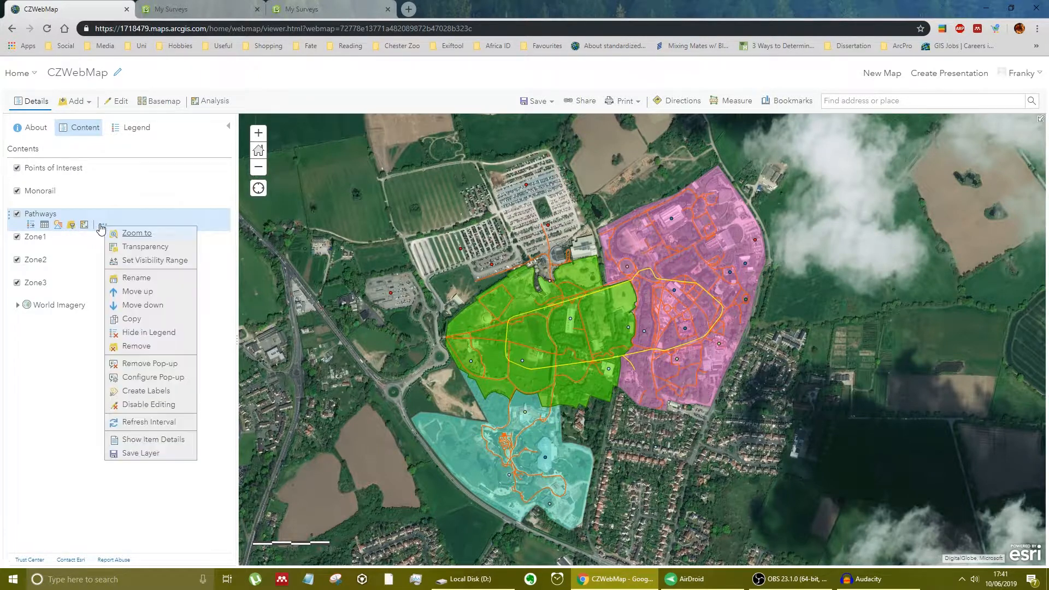
pyautogui.click(163, 404)
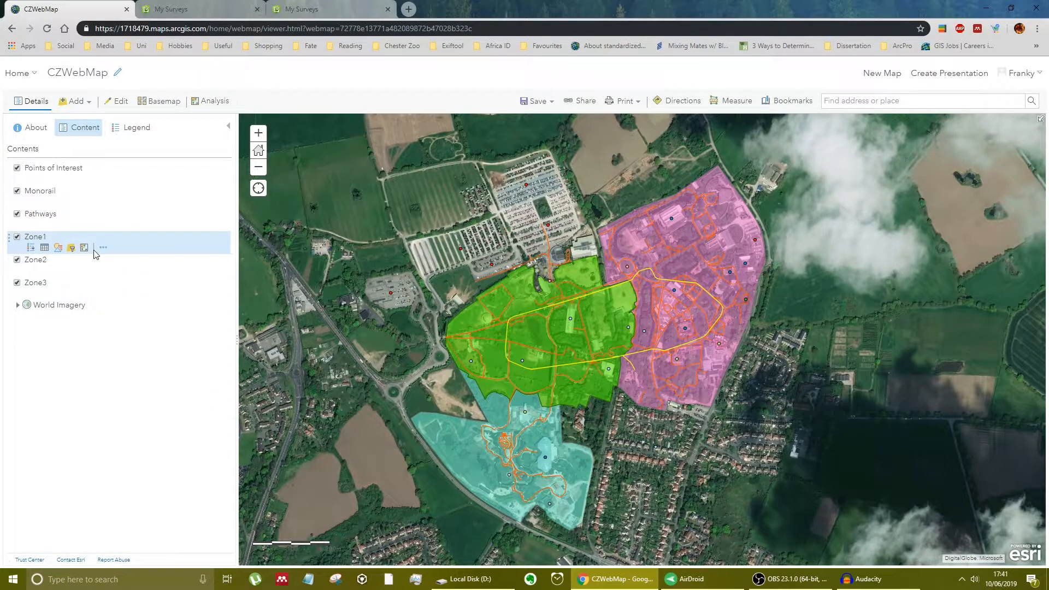
pyautogui.click(103, 248)
pyautogui.click(148, 427)
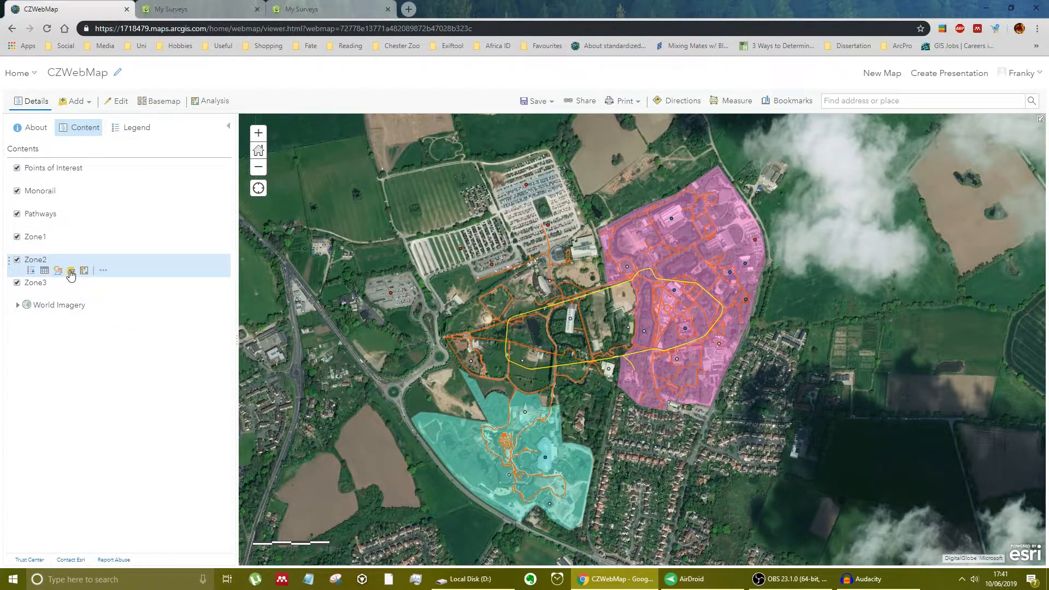
pyautogui.click(103, 271)
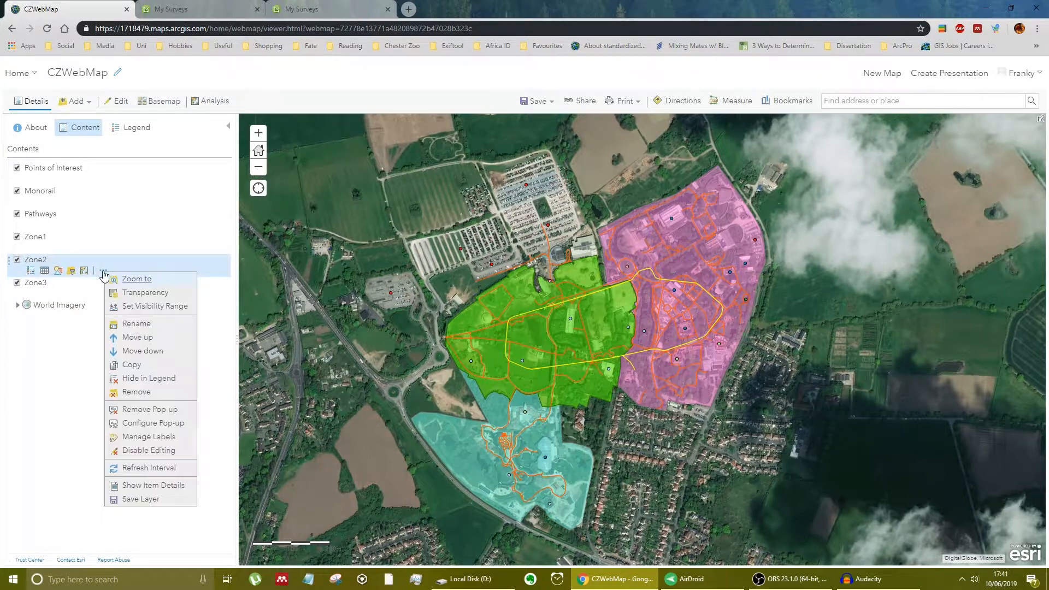
pyautogui.click(153, 446)
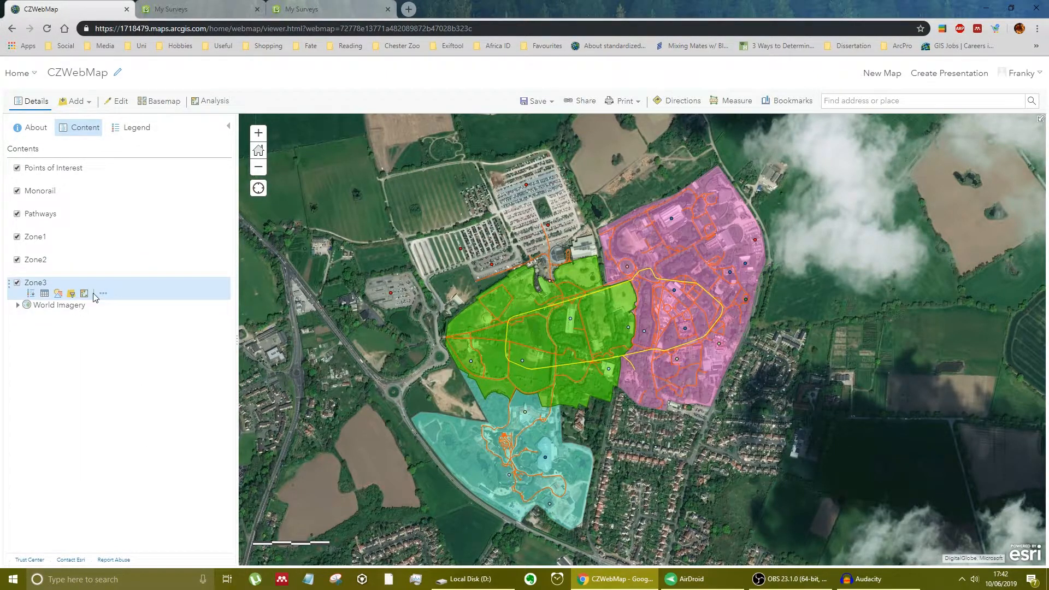
pyautogui.click(103, 294)
pyautogui.click(160, 478)
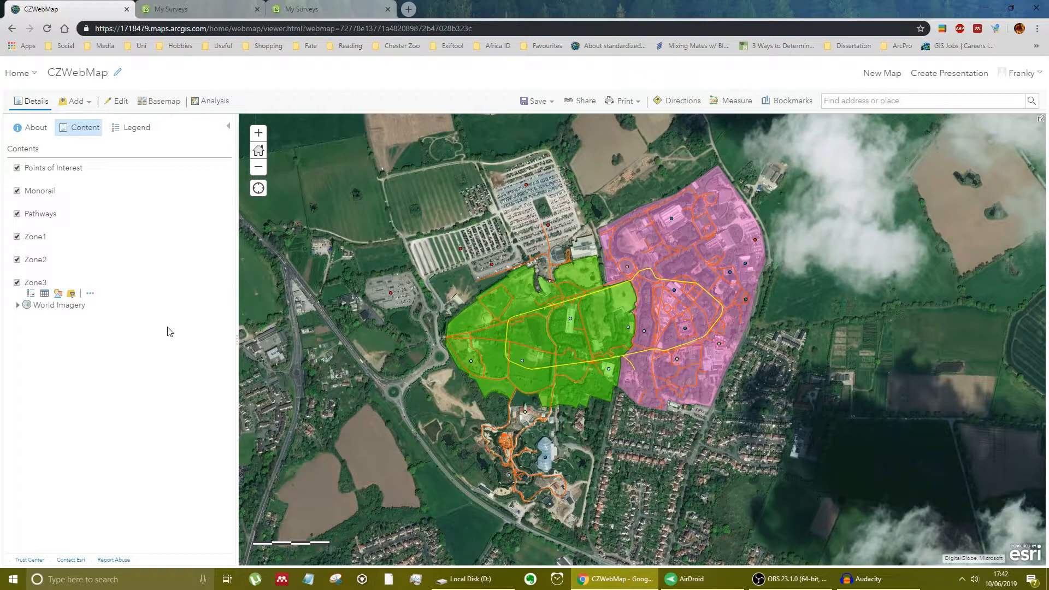
pyautogui.click(534, 101)
pyautogui.click(537, 137)
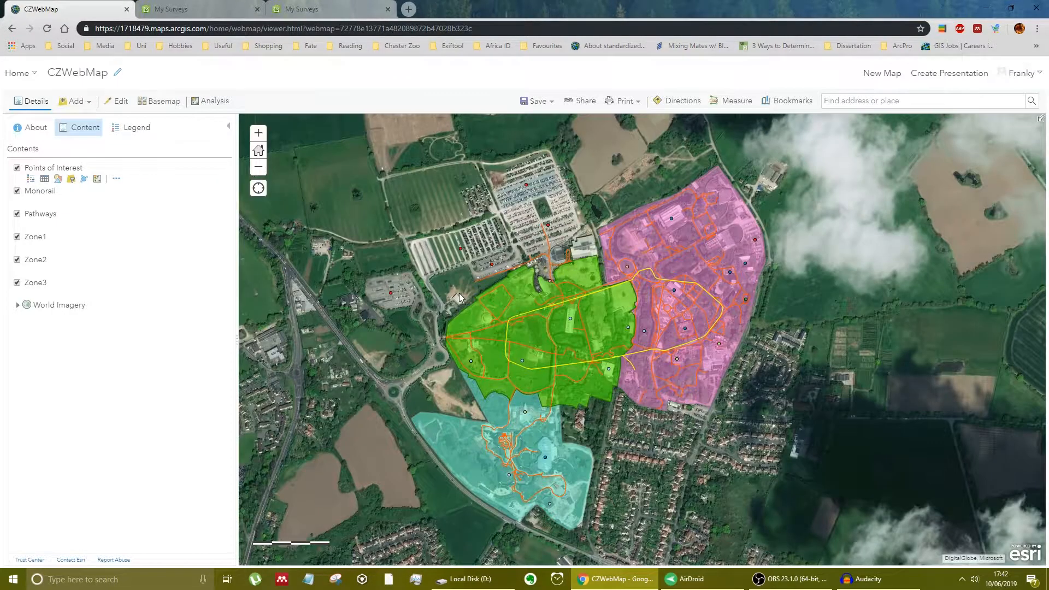
# - Go to the Content page and open the details of the CZWebMap_WFL1 hosted feature layer
pyautogui.click(24, 73)
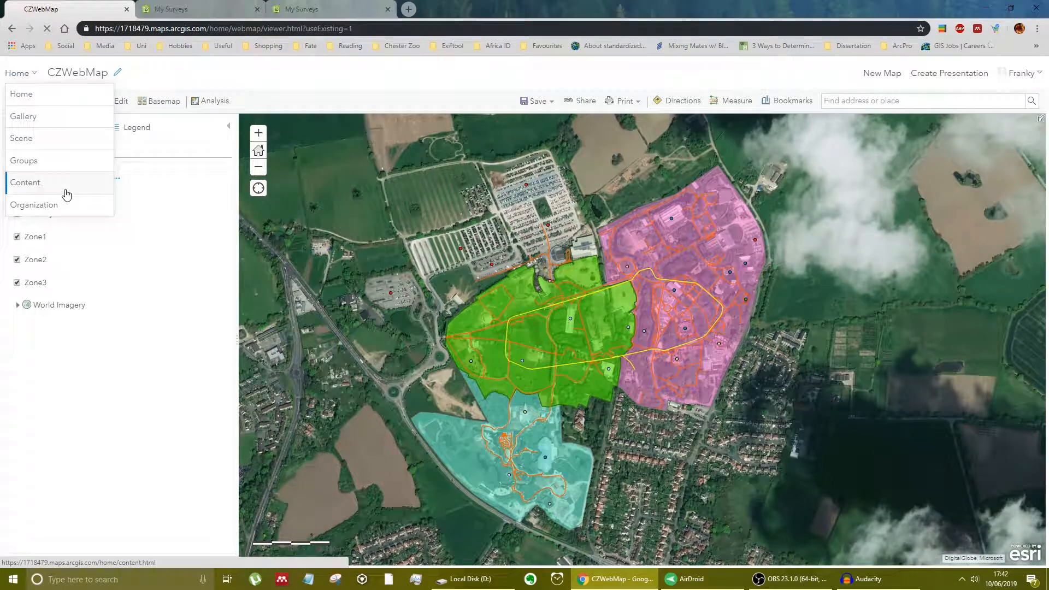
pyautogui.click(64, 187)
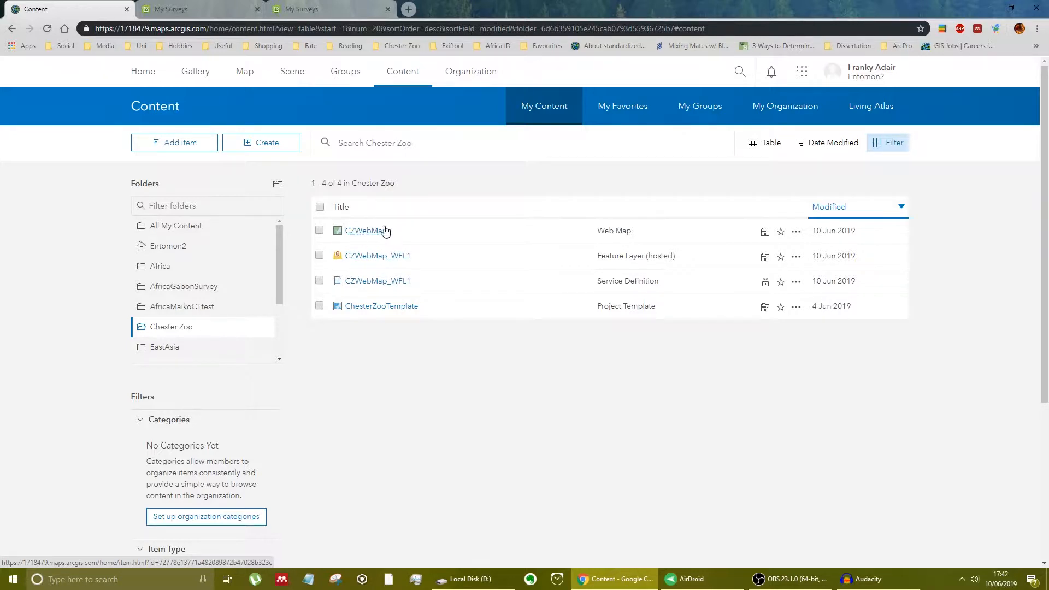
pyautogui.click(385, 257)
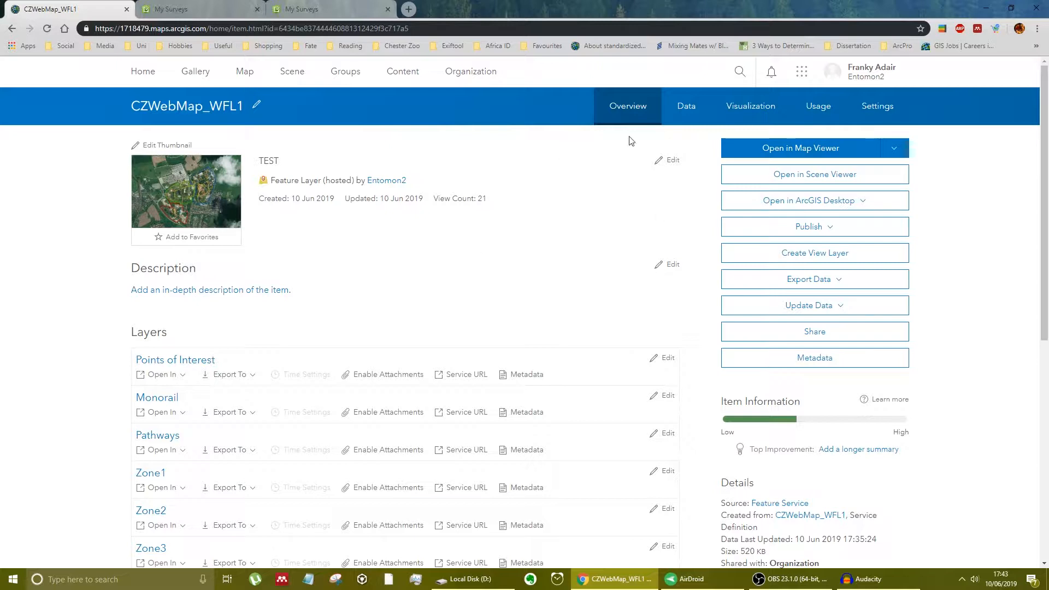
# - Examine the feature layer's data tables for Points of Interest, Monorail and Zone3, ending on Points of Interest
pyautogui.click(688, 107)
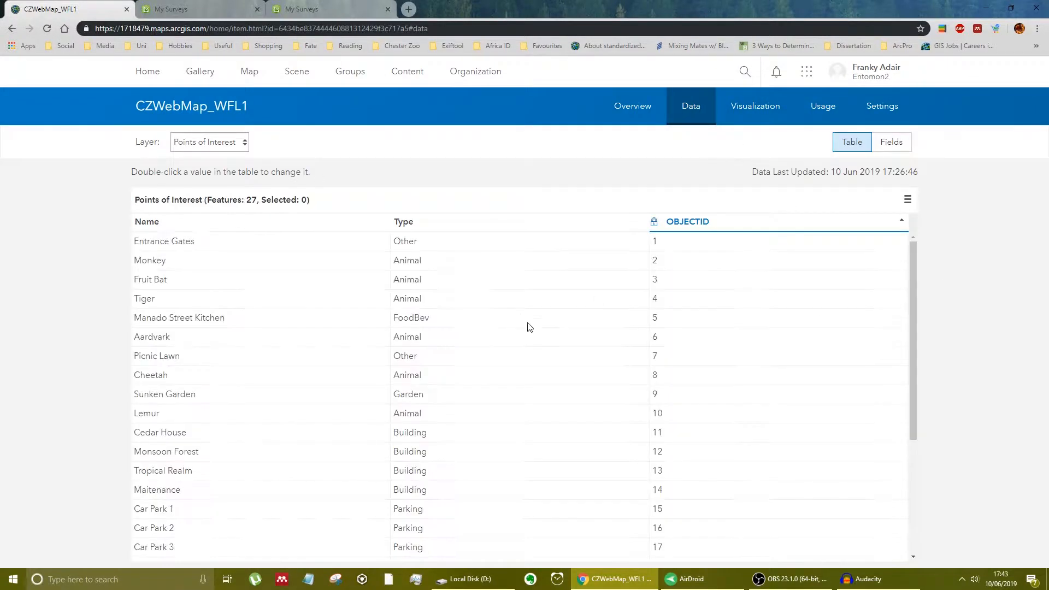
pyautogui.scroll(-4, 194, 287)
pyautogui.scroll(4, 245, 335)
pyautogui.click(246, 144)
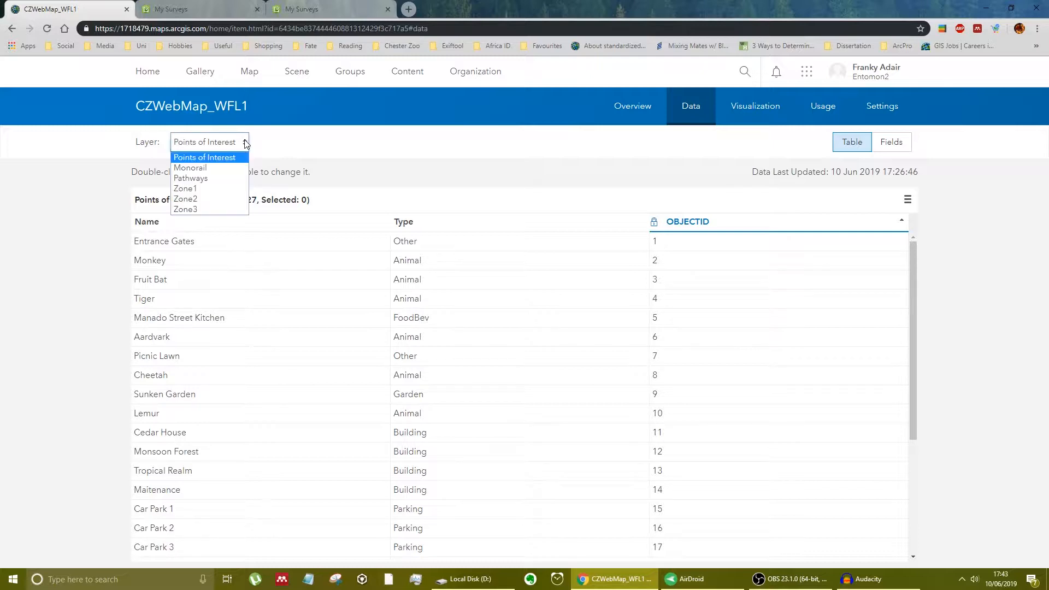
pyautogui.click(231, 173)
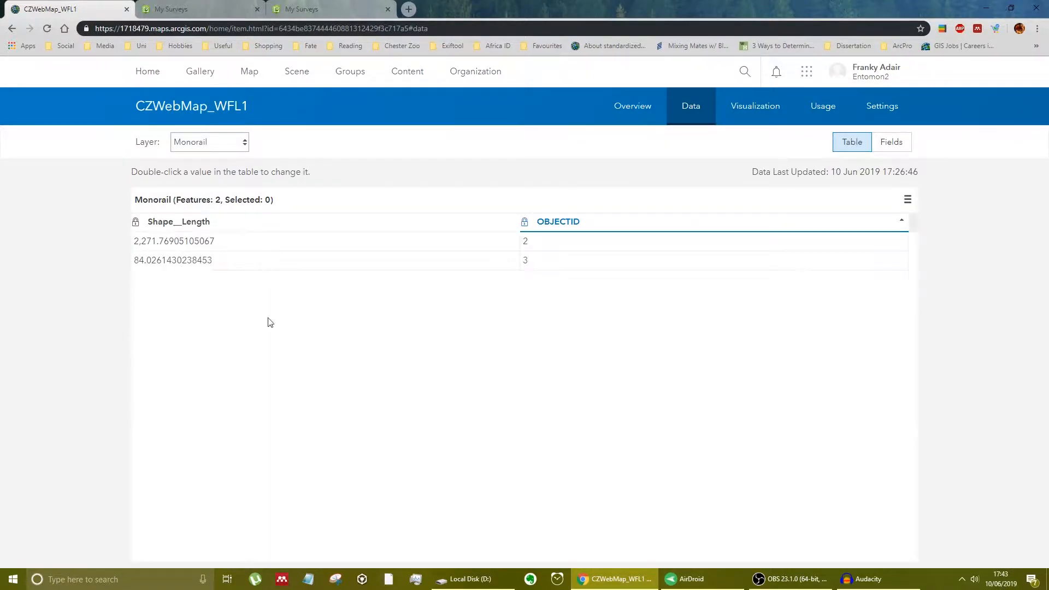
pyautogui.click(232, 146)
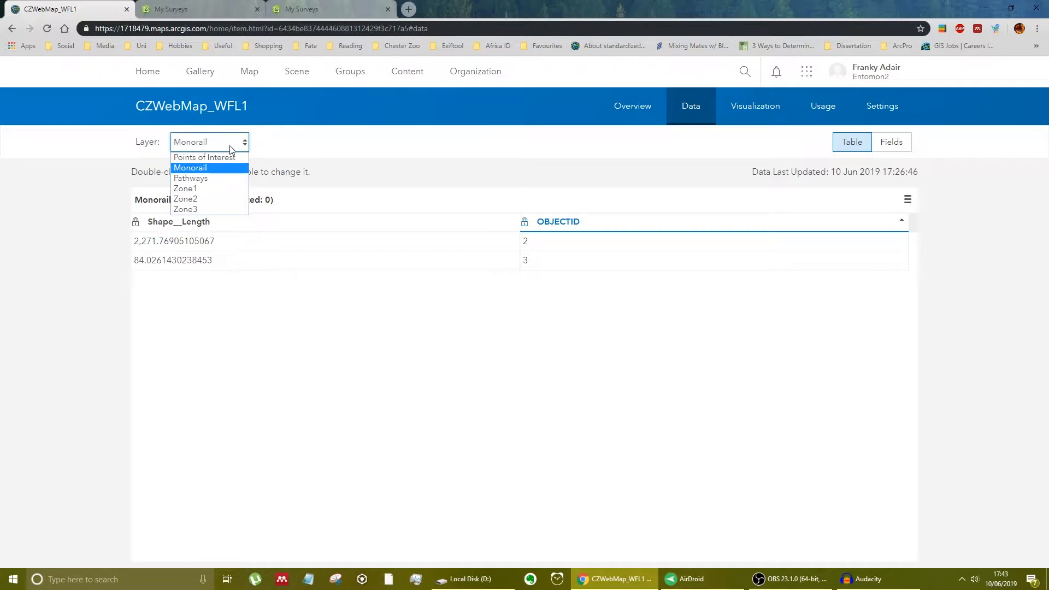
pyautogui.click(209, 210)
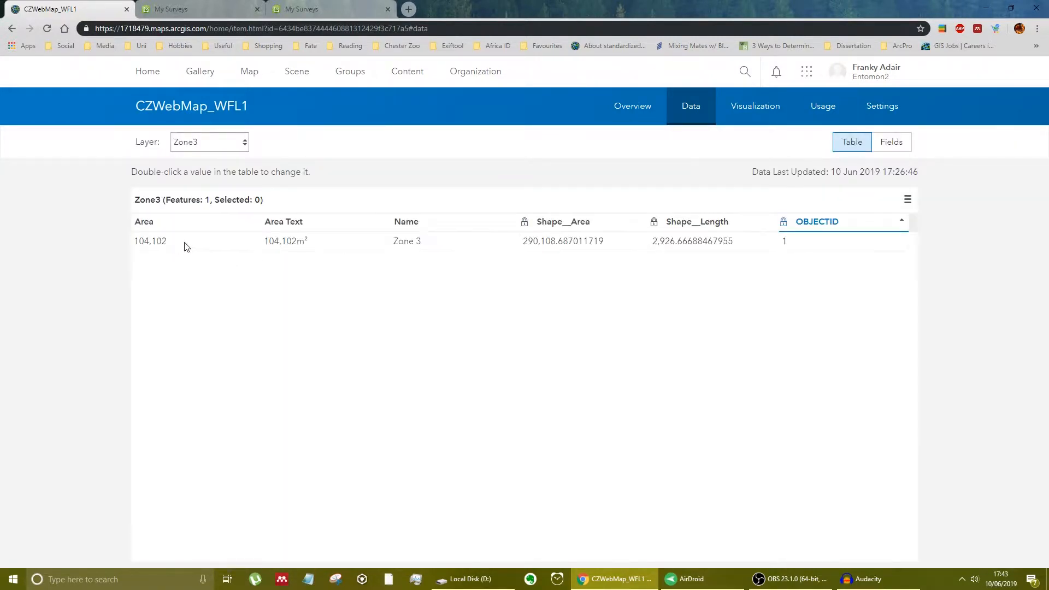
pyautogui.click(244, 146)
pyautogui.click(240, 157)
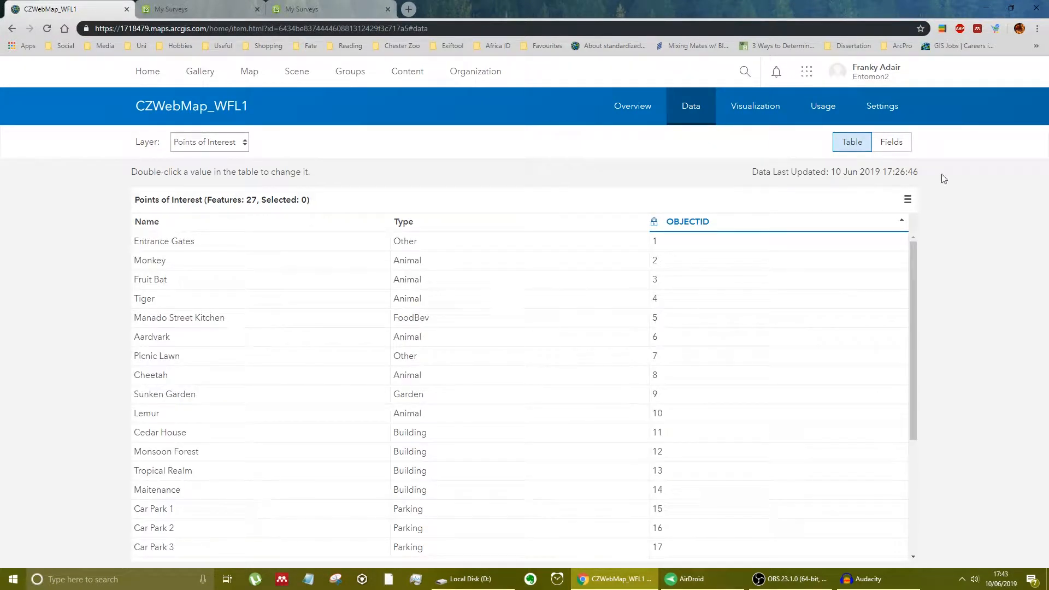
# - Review the feature layer's general and editing settings, turning Enable Sync off and back on
pyautogui.click(886, 111)
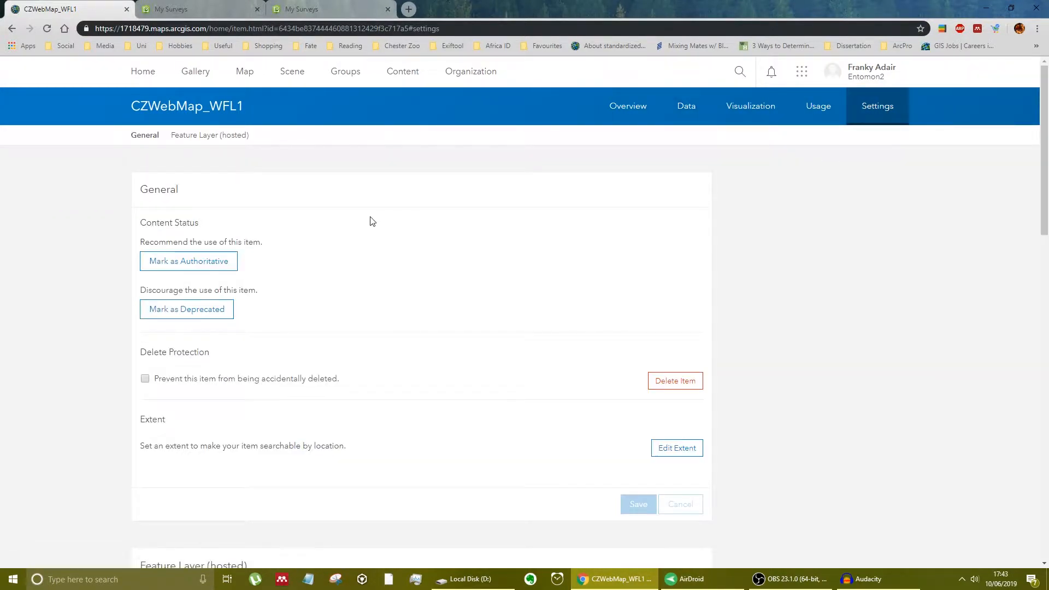
pyautogui.scroll(-3, 246, 243)
pyautogui.scroll(1, 244, 245)
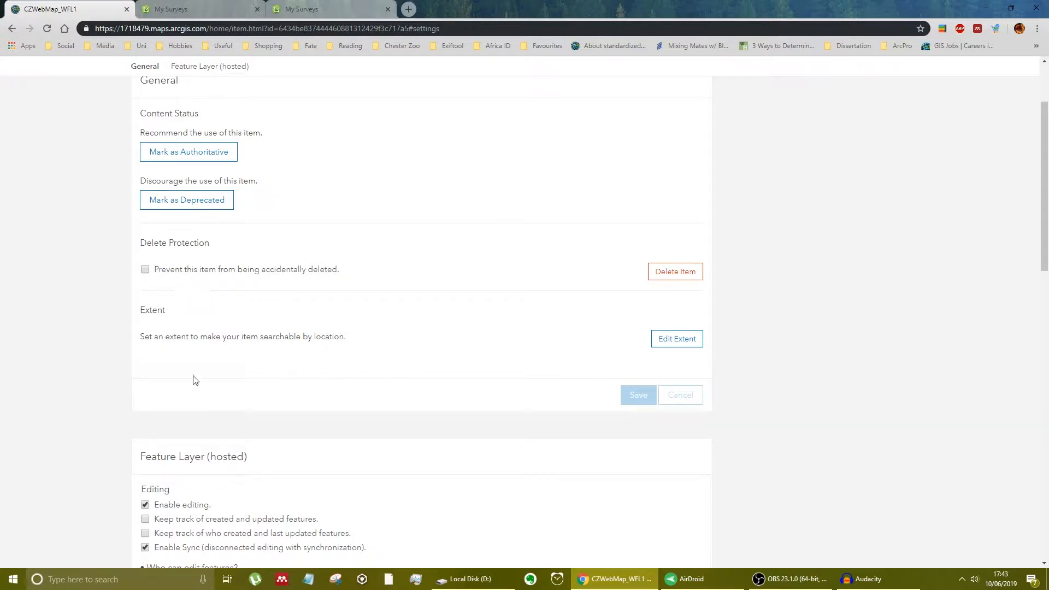
pyautogui.scroll(-4, 195, 348)
pyautogui.scroll(-1, 204, 375)
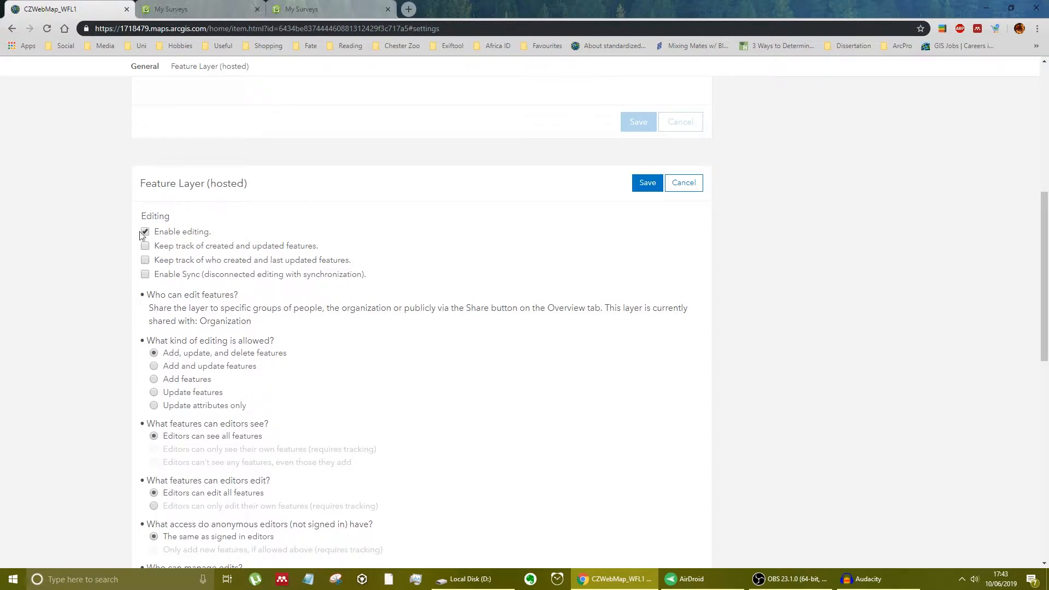
pyautogui.scroll(-2, 150, 262)
pyautogui.scroll(1, 273, 270)
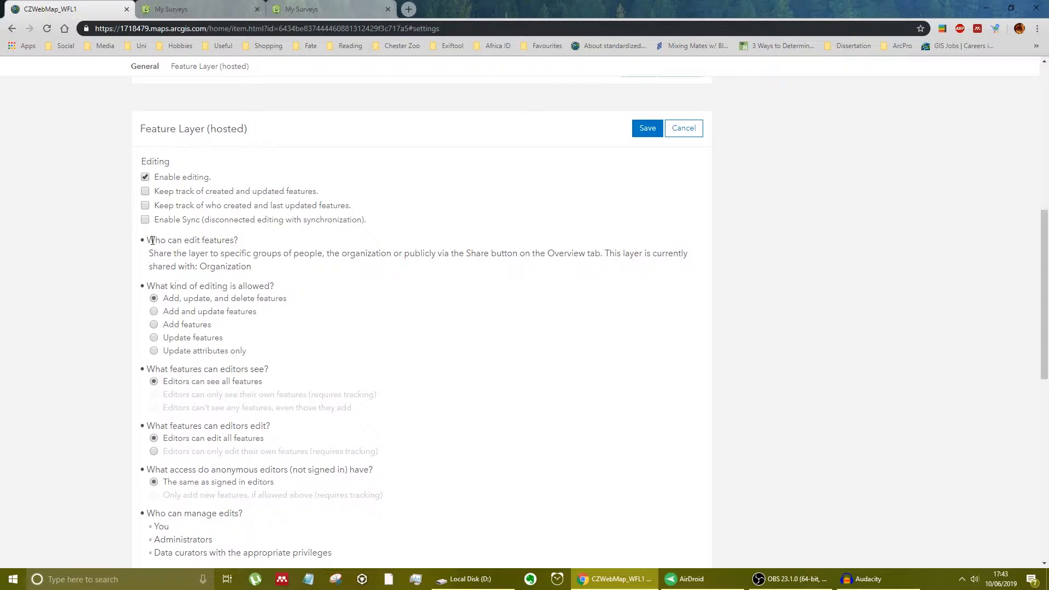
pyautogui.click(145, 221)
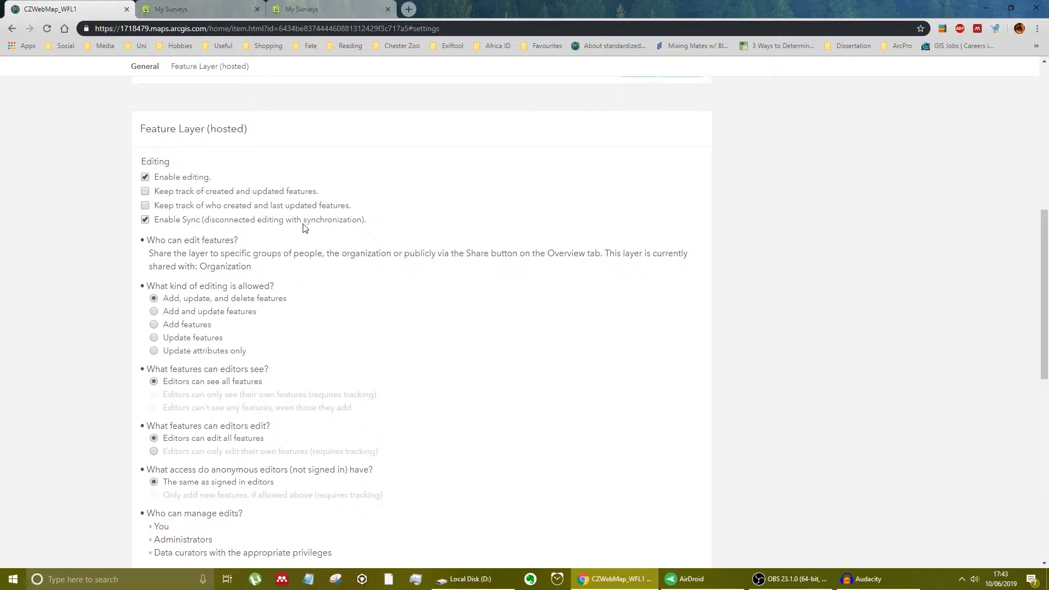
# - Toggle Enable Sync off and on again and look through the layer's optimization, spatial index, cache and export settings
pyautogui.scroll(5, 393, 241)
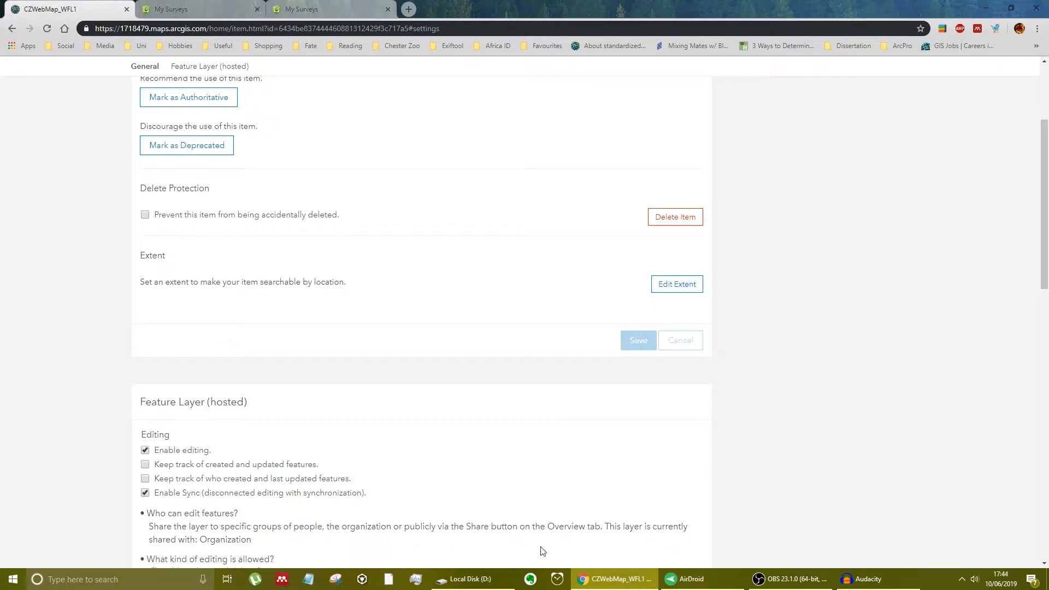
pyautogui.scroll(-1, 459, 505)
pyautogui.scroll(-2, 458, 505)
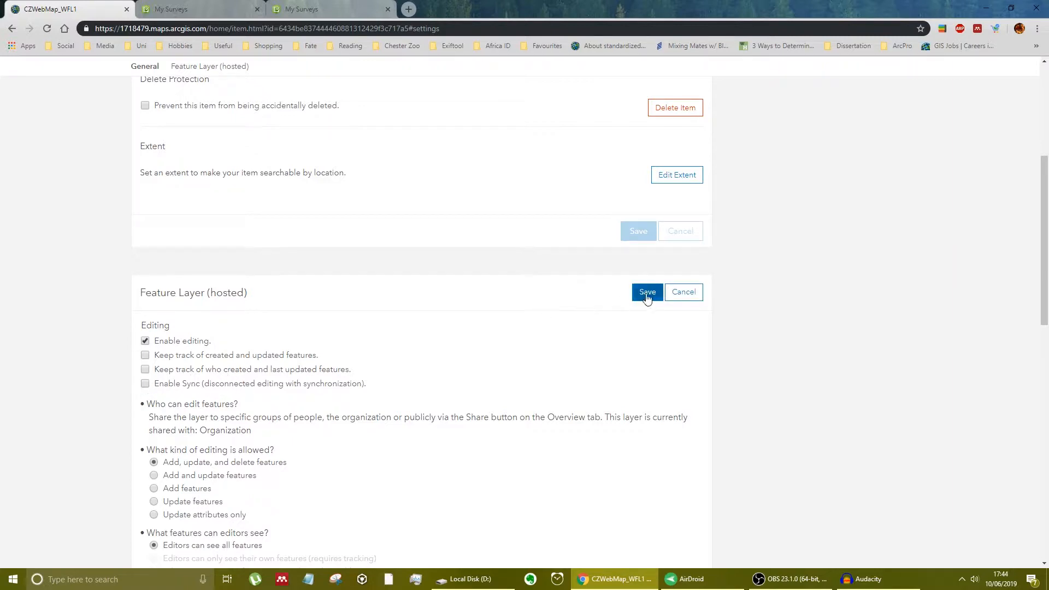
pyautogui.click(146, 384)
pyautogui.scroll(-15, 597, 326)
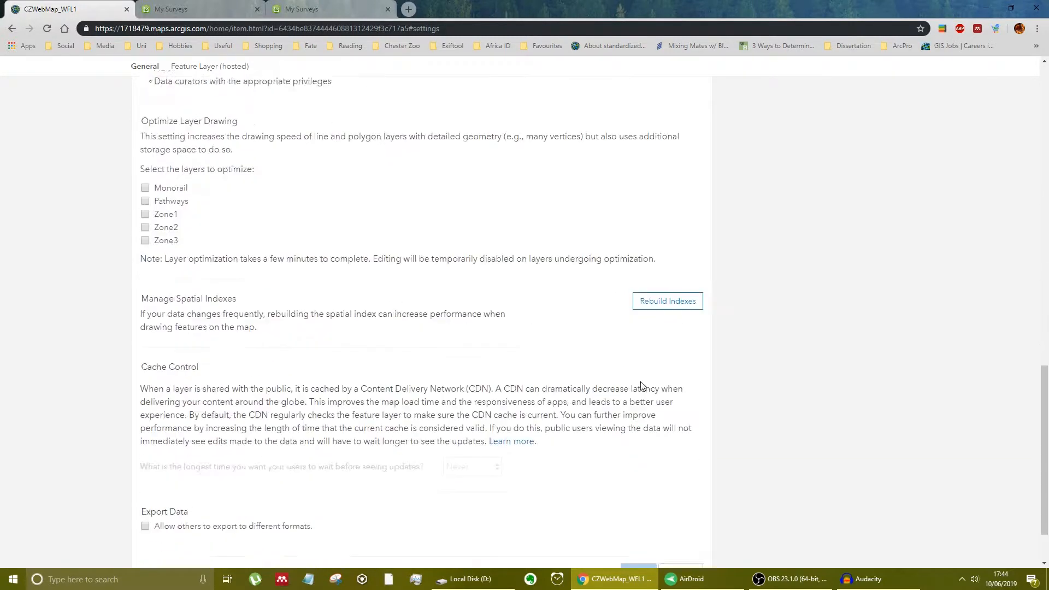
pyautogui.scroll(-2, 623, 390)
pyautogui.scroll(20, 604, 393)
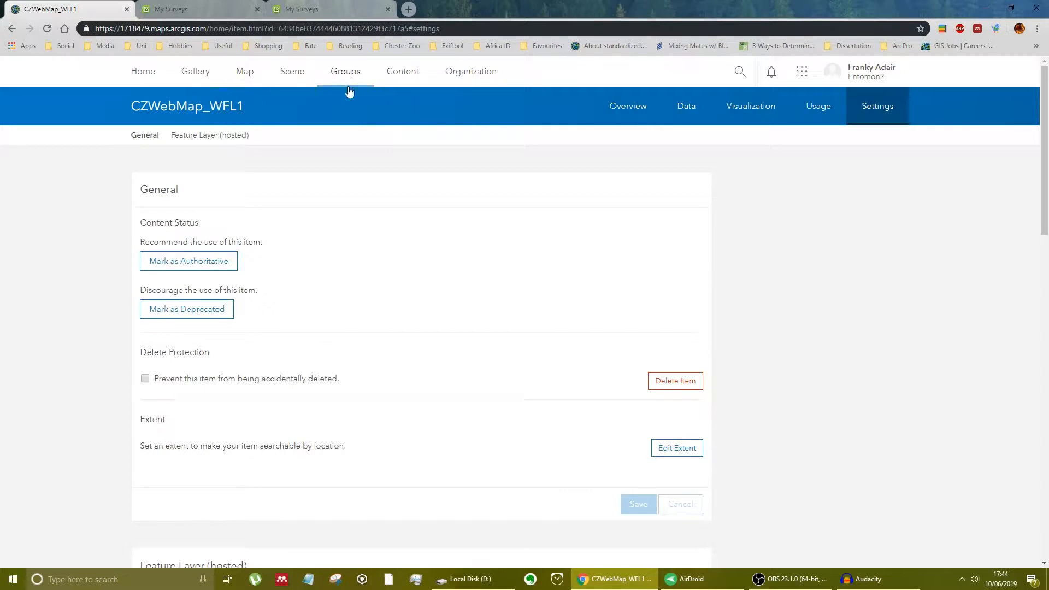
# - Open the settings of the CZWebMap web map from the Content page and switch its offline mode off and back on
pyautogui.click(403, 73)
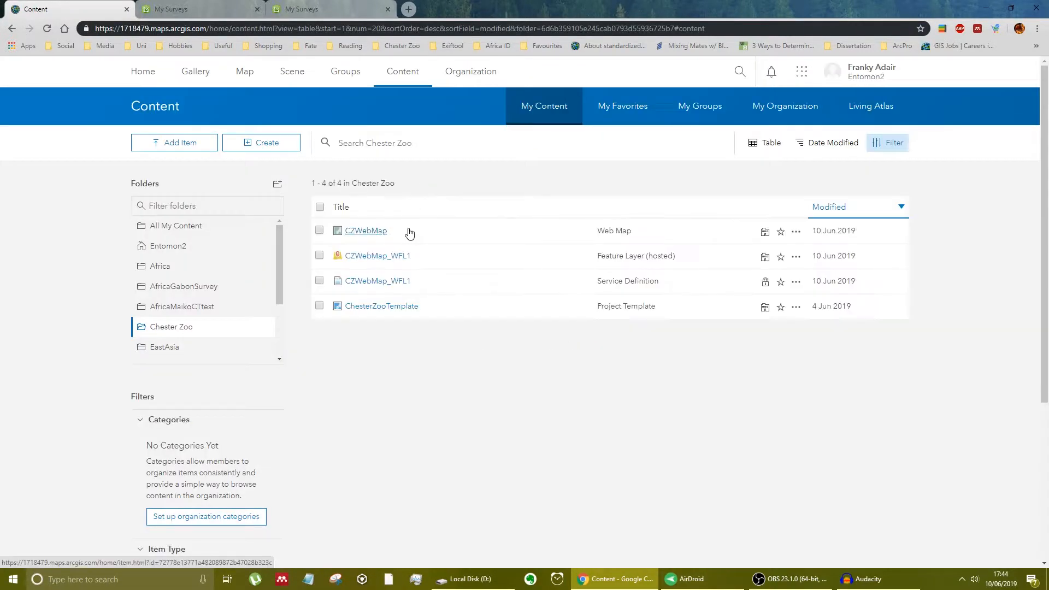
pyautogui.click(376, 238)
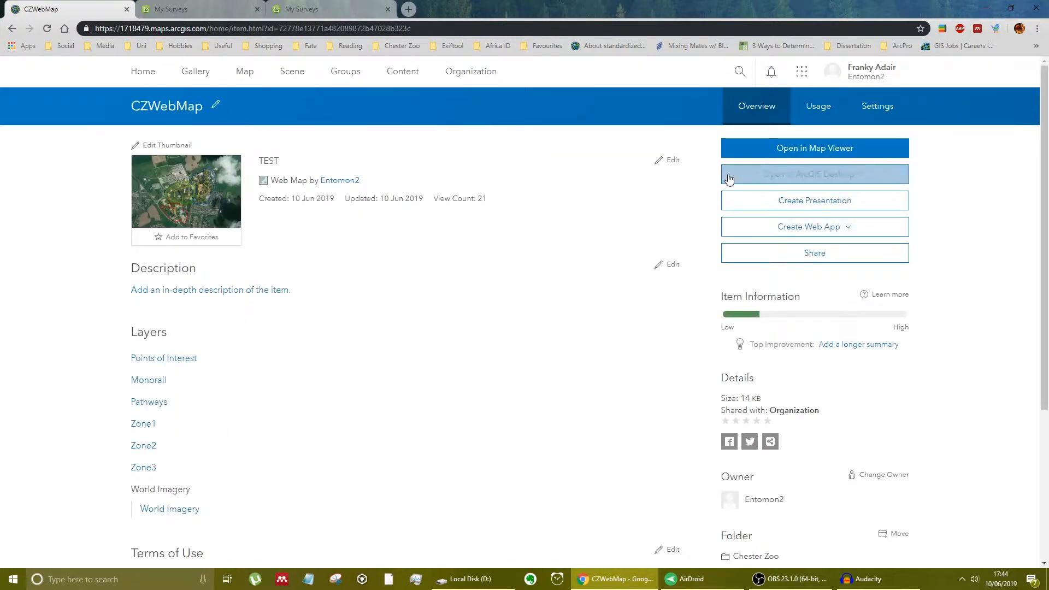
pyautogui.click(880, 109)
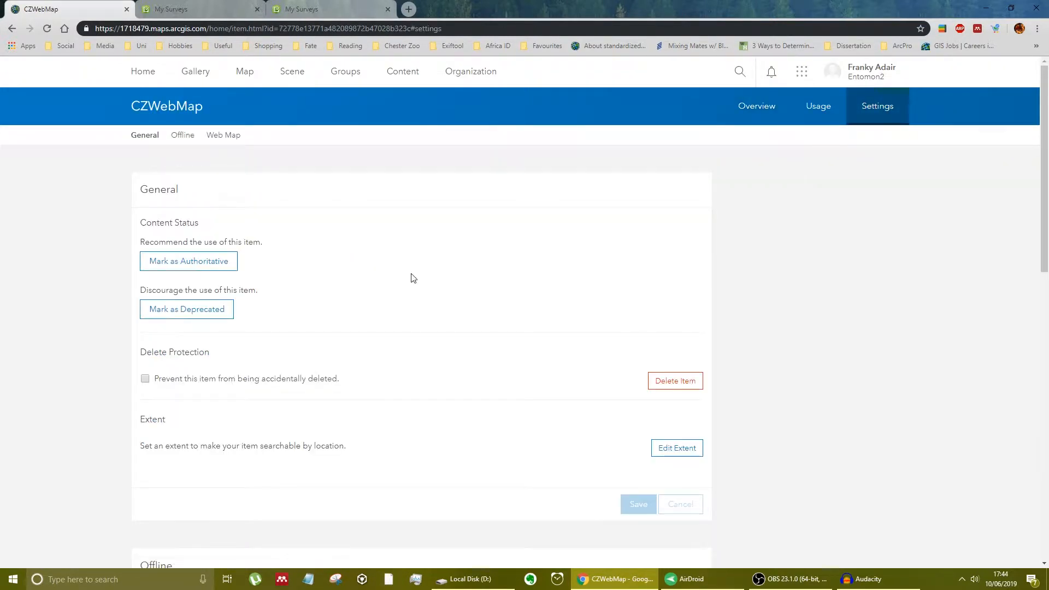
pyautogui.scroll(-8, 399, 300)
pyautogui.click(240, 195)
pyautogui.click(241, 197)
pyautogui.scroll(1, 243, 201)
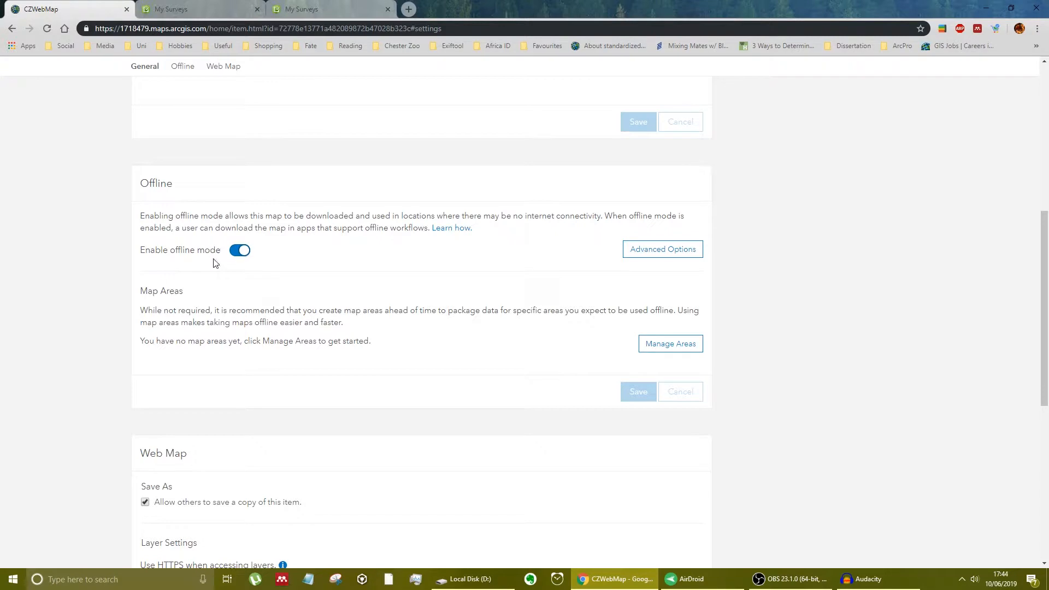
# - Open the map area management of the web map's offline settings with all three zoo zones in view
pyautogui.moveTo(140, 186); pyautogui.dragTo(182, 184)
pyautogui.click(192, 185)
pyautogui.click(685, 346)
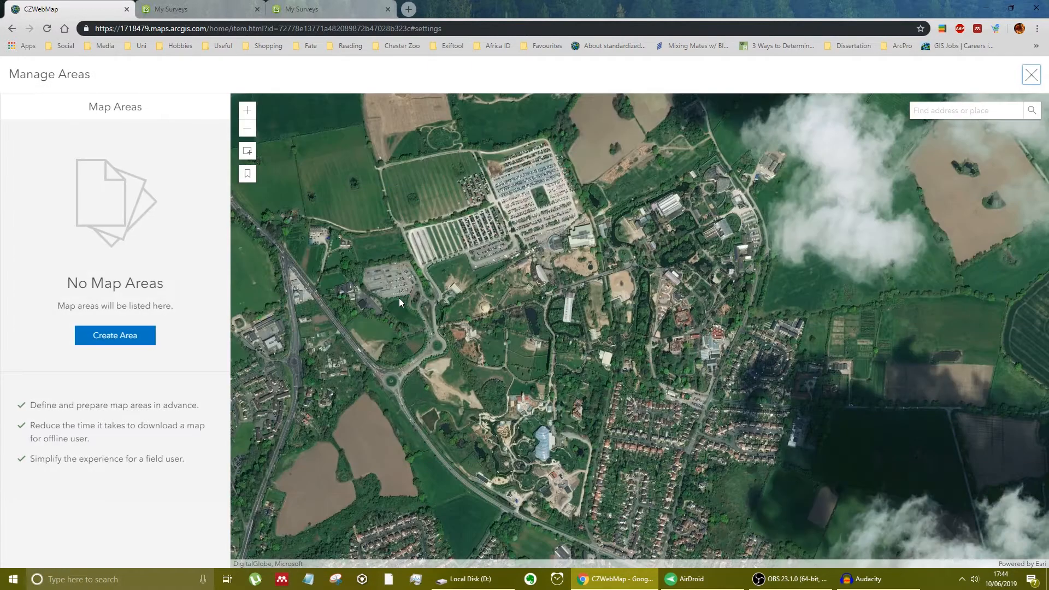
pyautogui.scroll(-1, 557, 349)
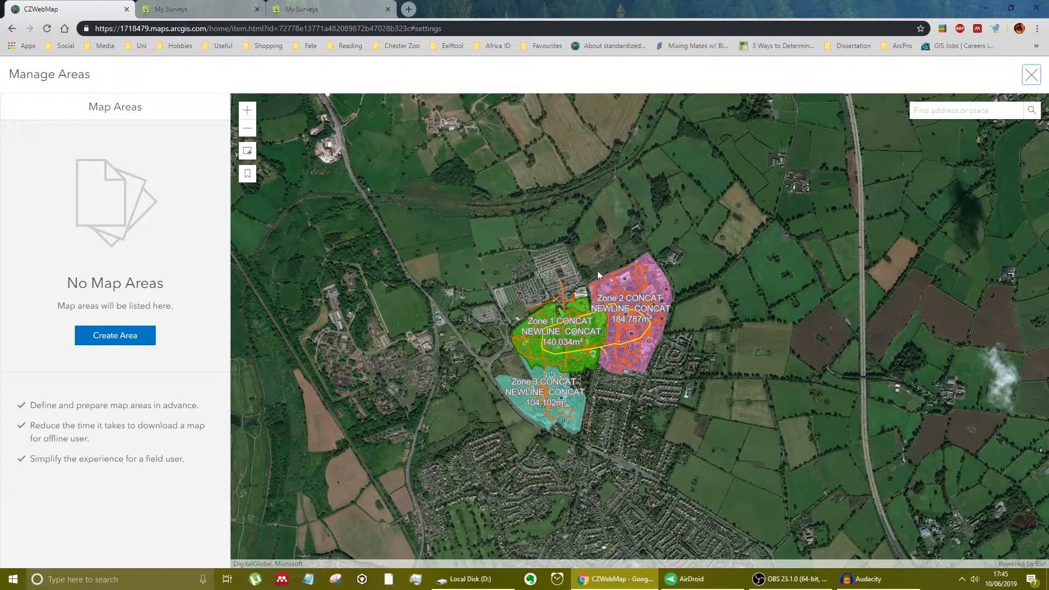
pyautogui.click(115, 334)
pyautogui.moveTo(396, 465); pyautogui.dragTo(453, 452)
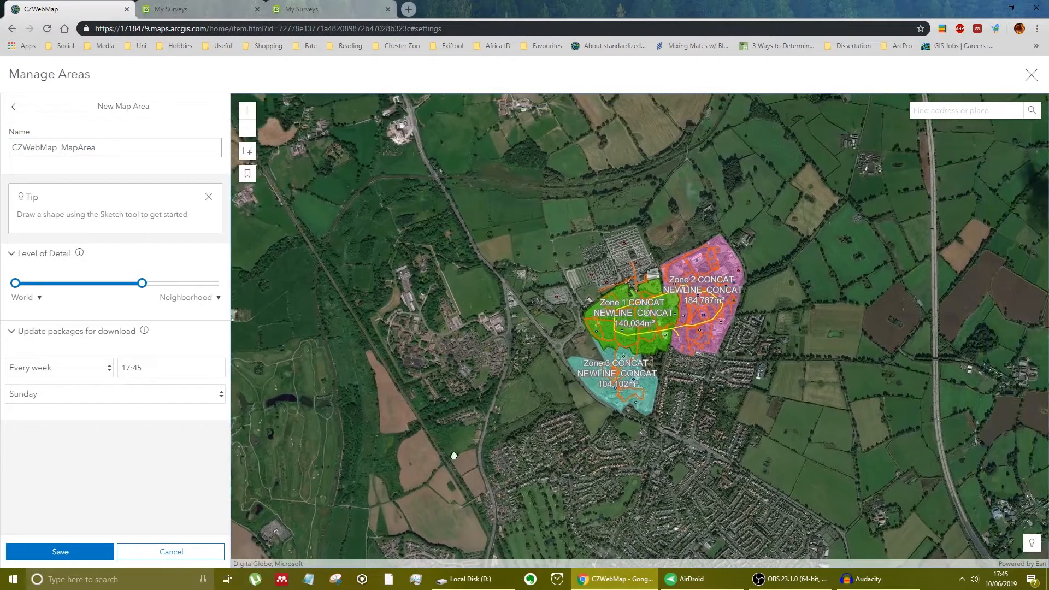
pyautogui.click(13, 107)
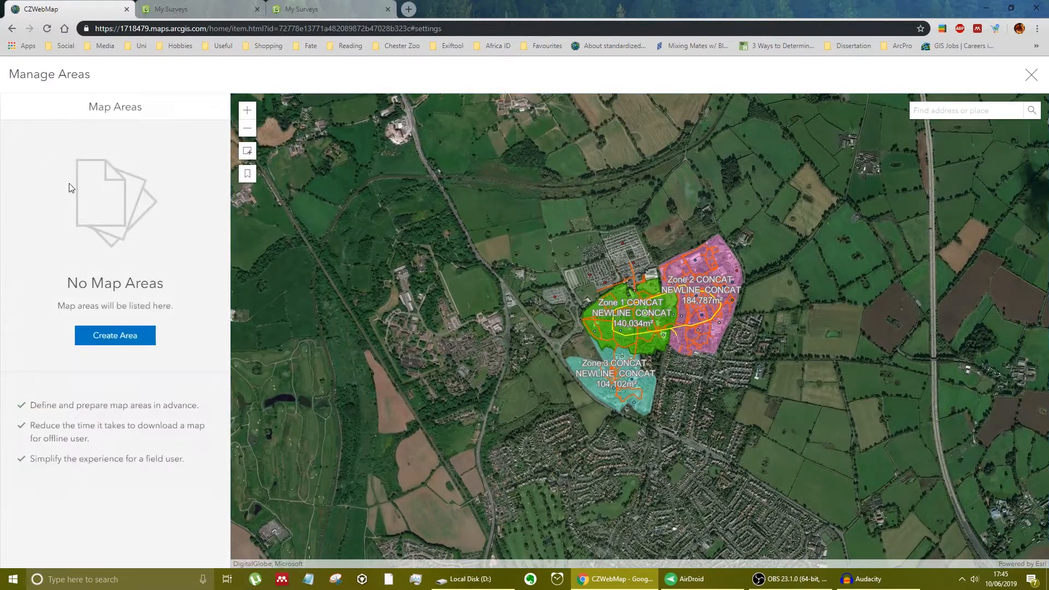
# - Draw a rectangular offline map area around the three zoo zones, set its maximum detail to Buildings, save it and leave area management
pyautogui.click(249, 155)
pyautogui.moveTo(469, 453); pyautogui.dragTo(828, 185)
pyautogui.moveTo(142, 283); pyautogui.dragTo(171, 280)
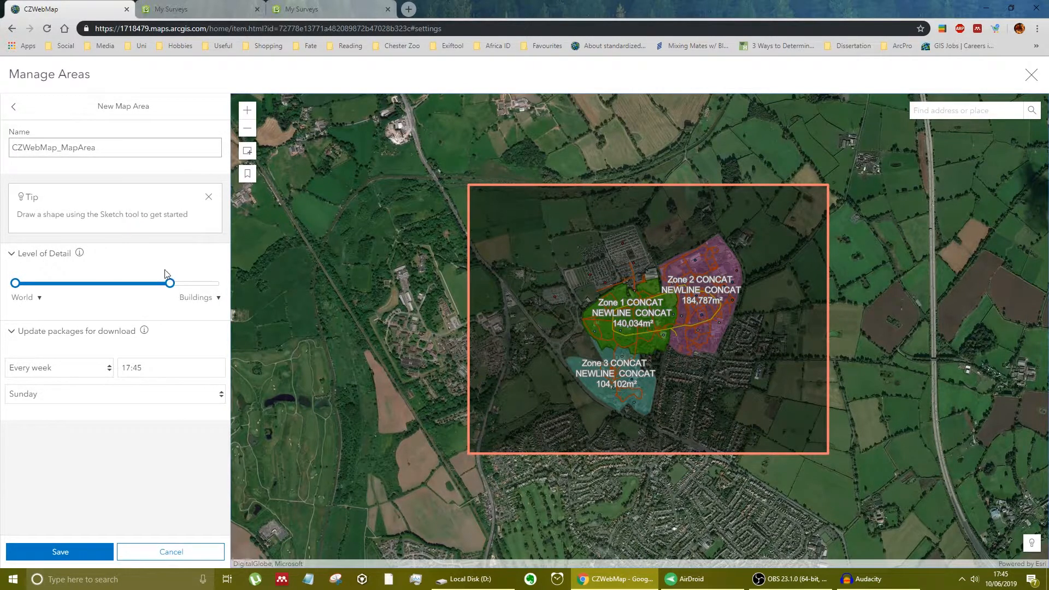
pyautogui.click(94, 554)
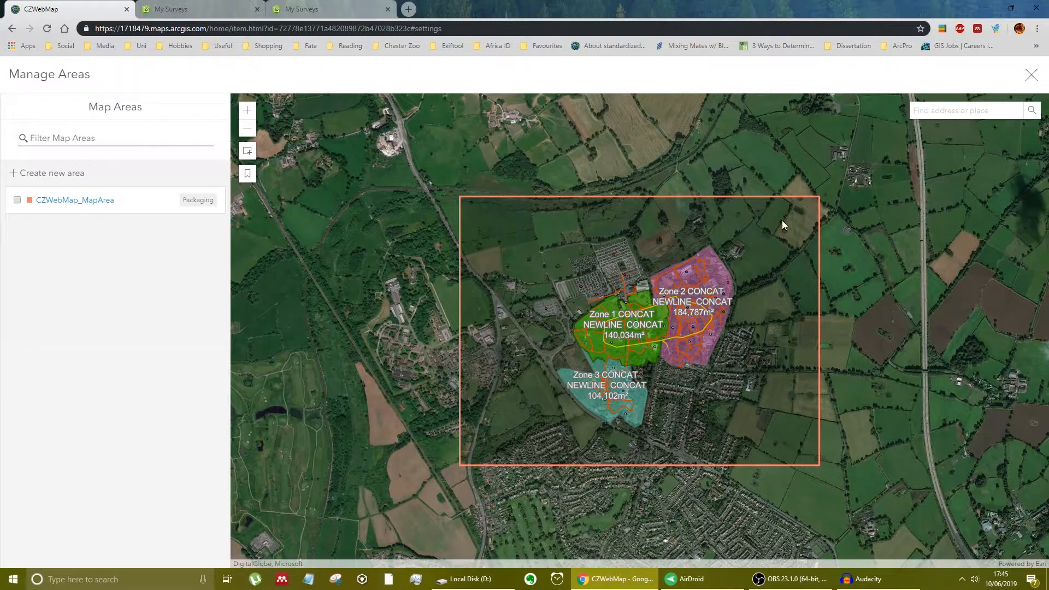
pyautogui.click(1030, 75)
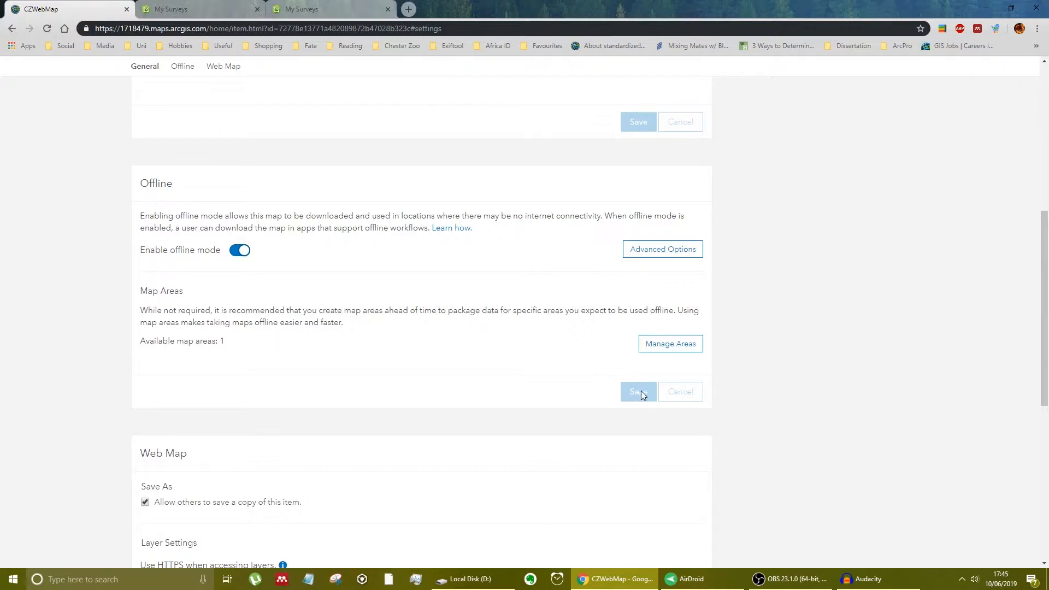
# - Look over the web map's offline settings, then return to the Content page and reload it
pyautogui.scroll(7, 857, 436)
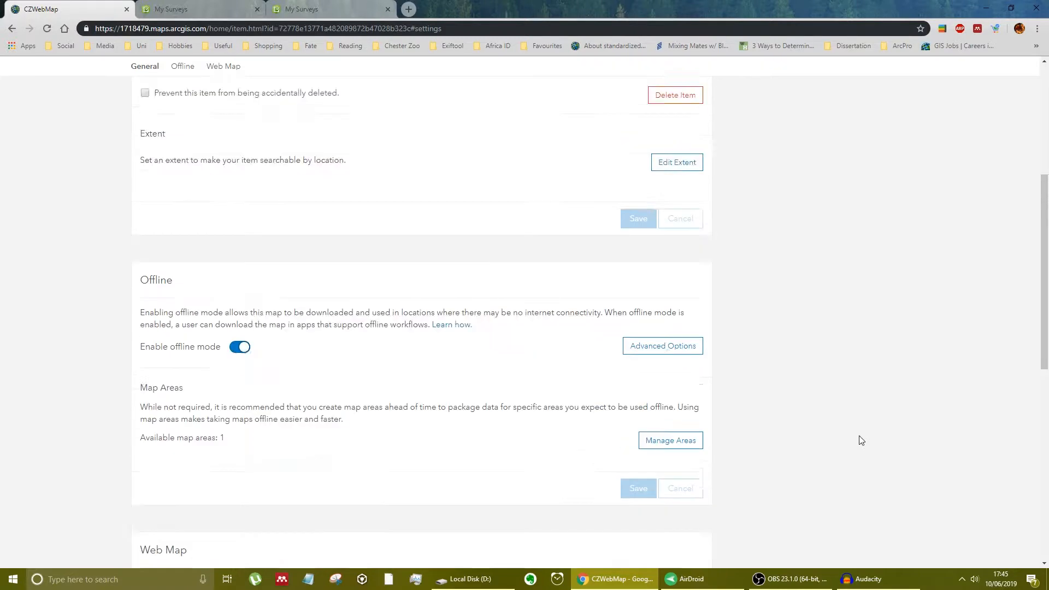
pyautogui.scroll(-6, 861, 441)
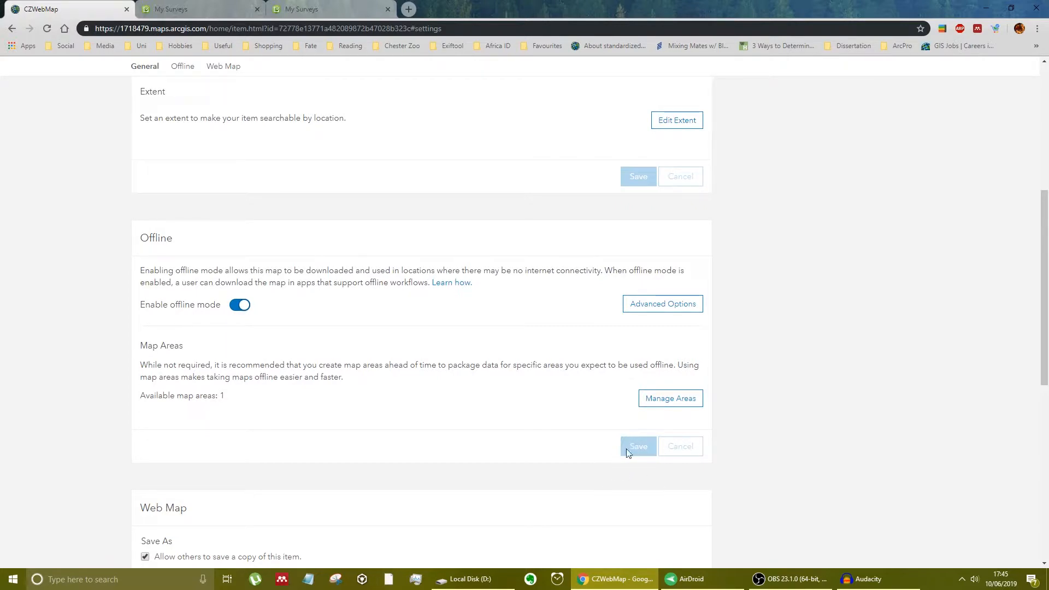
pyautogui.scroll(6, 672, 411)
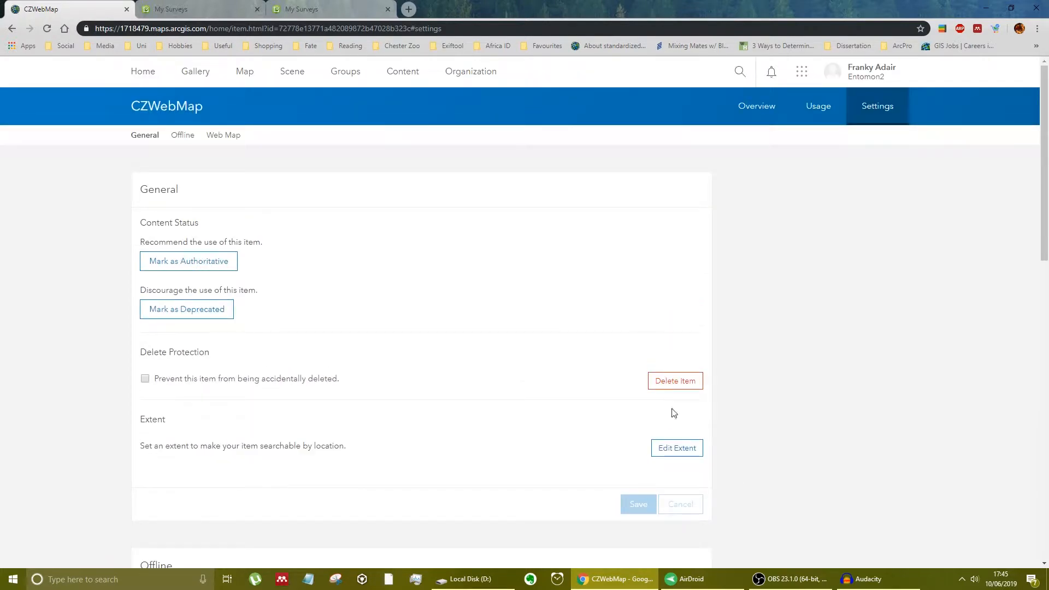
pyautogui.click(397, 80)
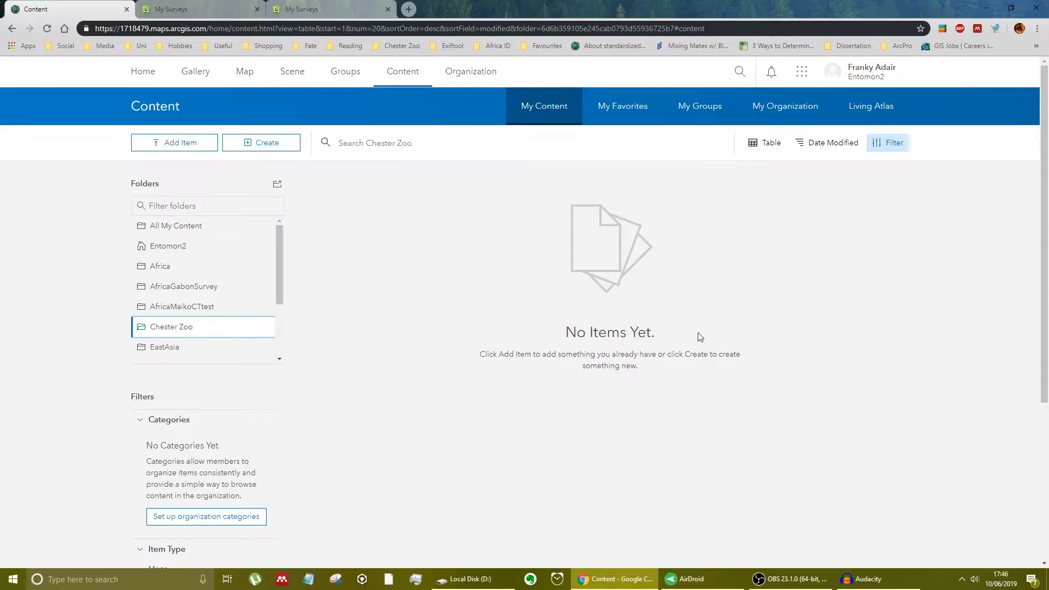
pyautogui.click(47, 28)
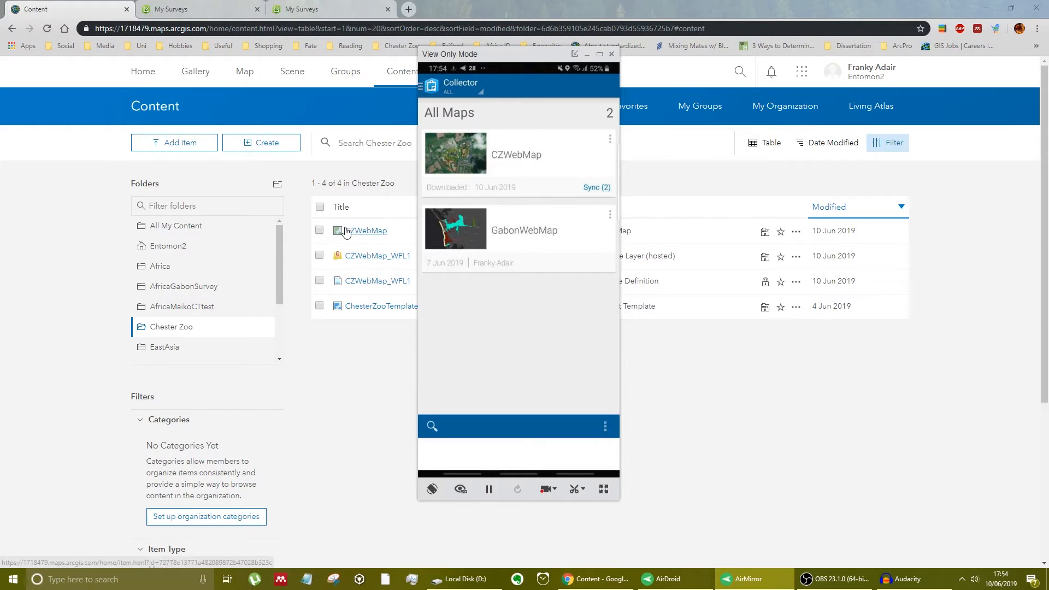
# - Move the phone mirror window aside and open the CZWebMap web map in Map Viewer
pyautogui.moveTo(514, 55); pyautogui.dragTo(810, 71)
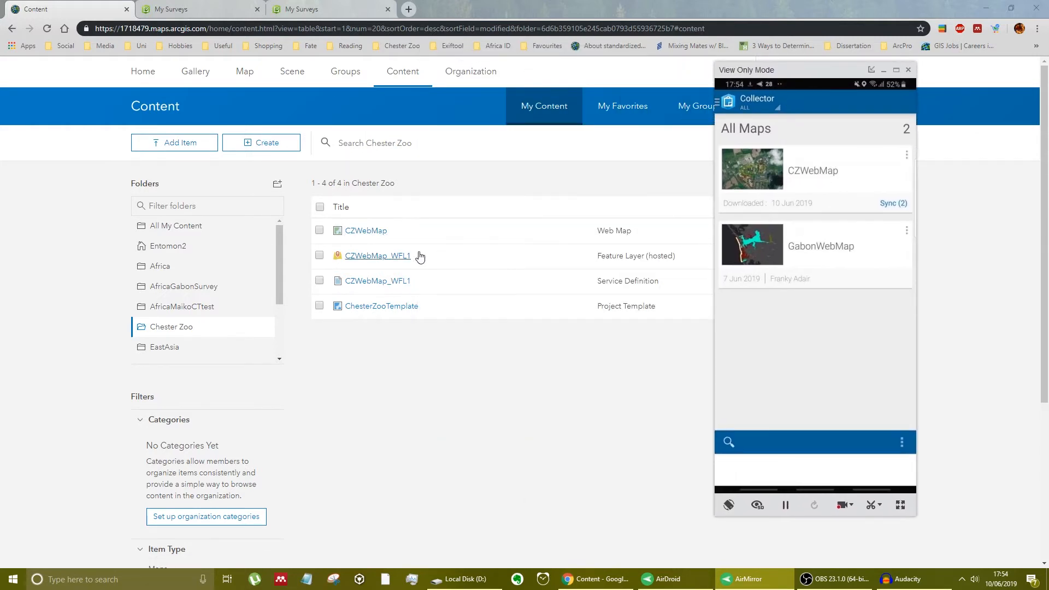
pyautogui.click(367, 232)
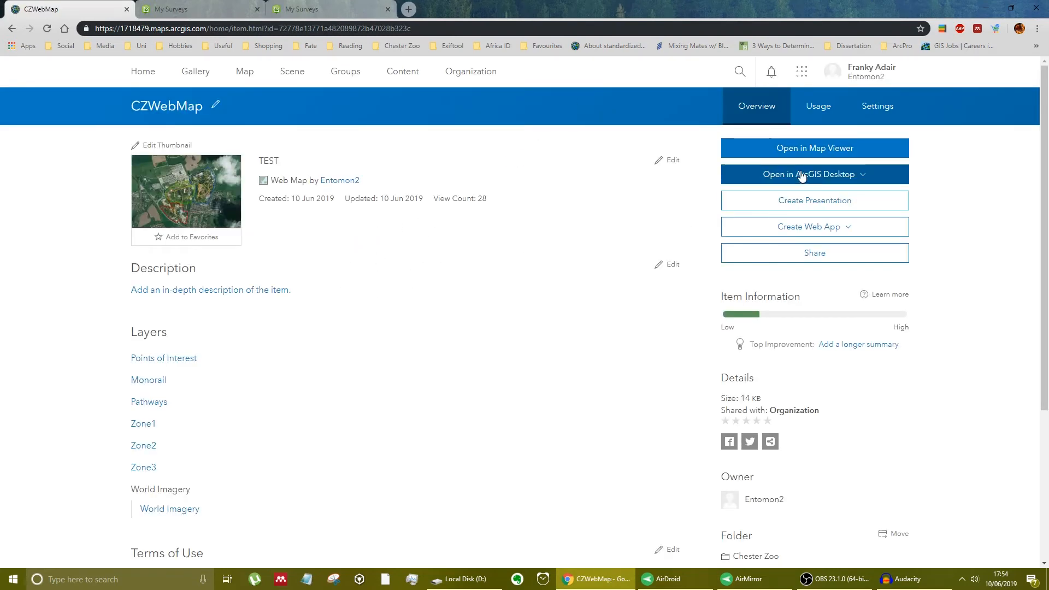
pyautogui.click(800, 149)
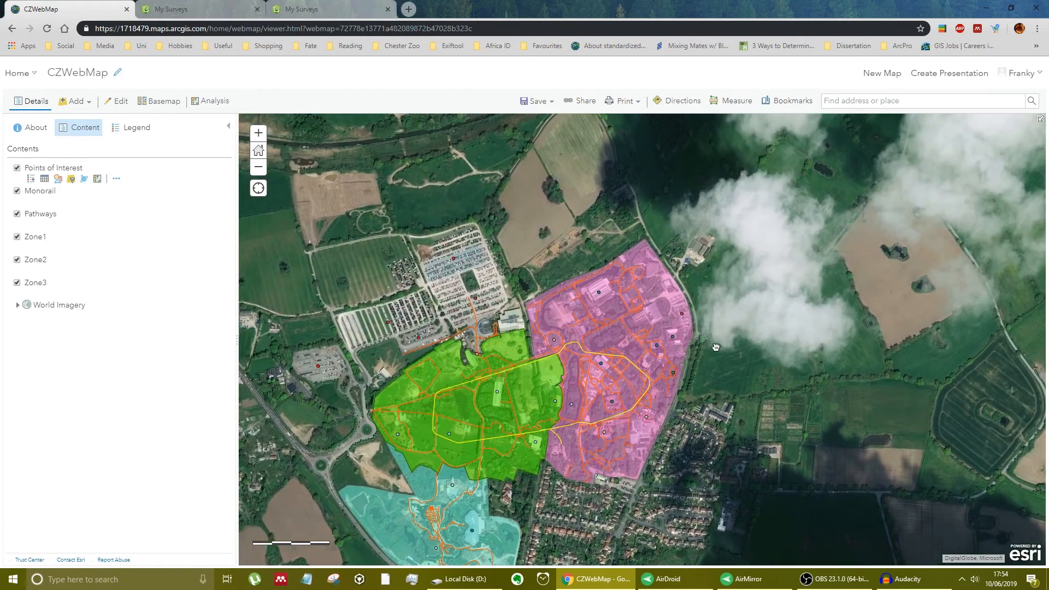
# - Hide the Zone1, Zone2 and Zone3 layers and focus on the north-eastern part of the zoo
pyautogui.click(17, 282)
pyautogui.click(17, 260)
pyautogui.click(17, 236)
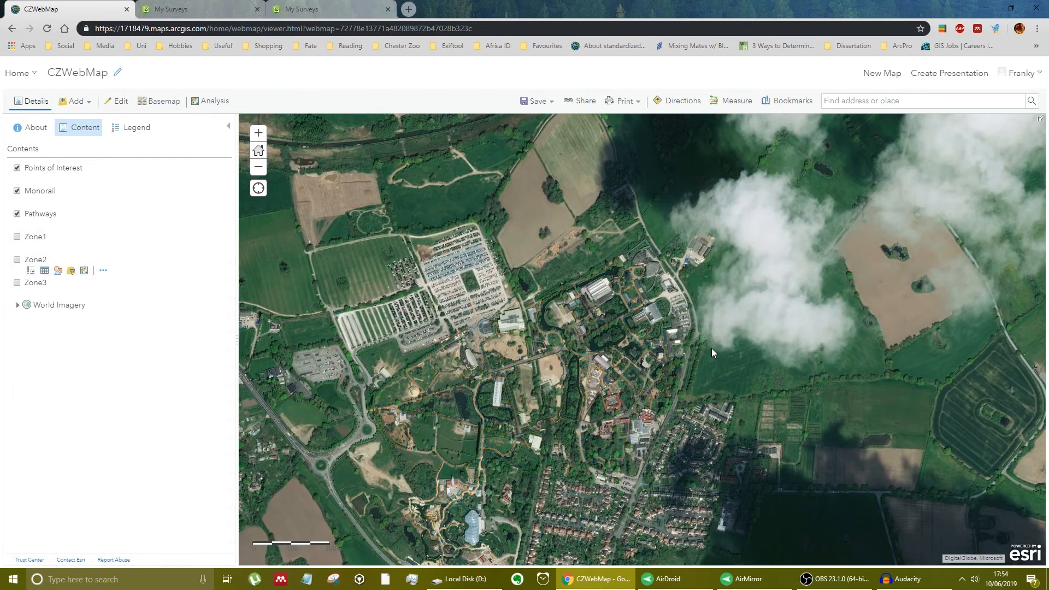
pyautogui.scroll(5, 626, 319)
pyautogui.moveTo(626, 319); pyautogui.dragTo(689, 378)
pyautogui.moveTo(641, 184); pyautogui.dragTo(719, 458)
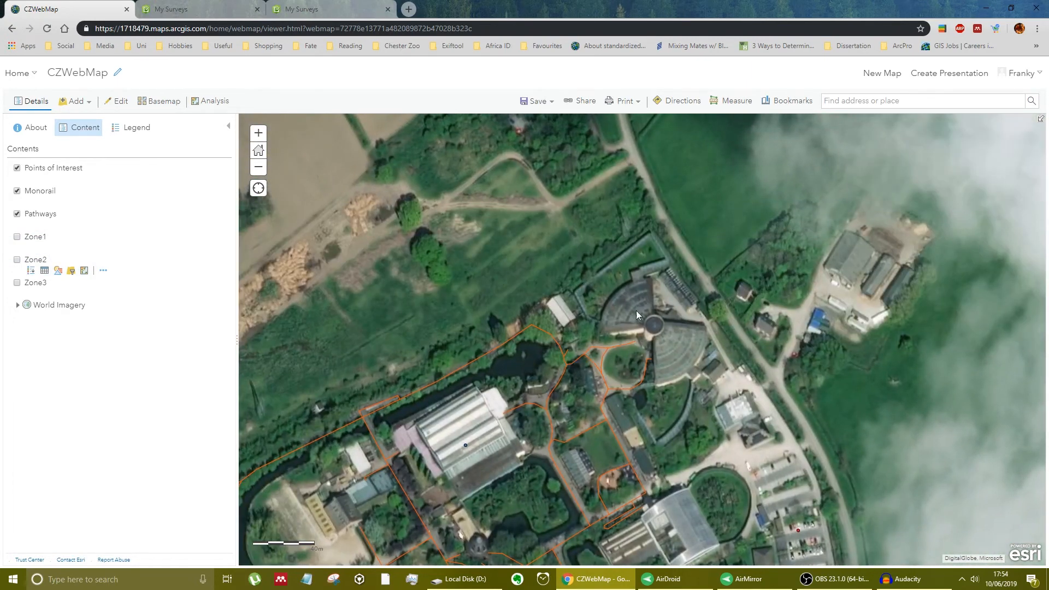
# - Switch to the AirMirror phone view, place it beside the map area and follow the CZWebMap sync in Collector
pyautogui.click(749, 578)
pyautogui.moveTo(844, 68); pyautogui.dragTo(551, 83)
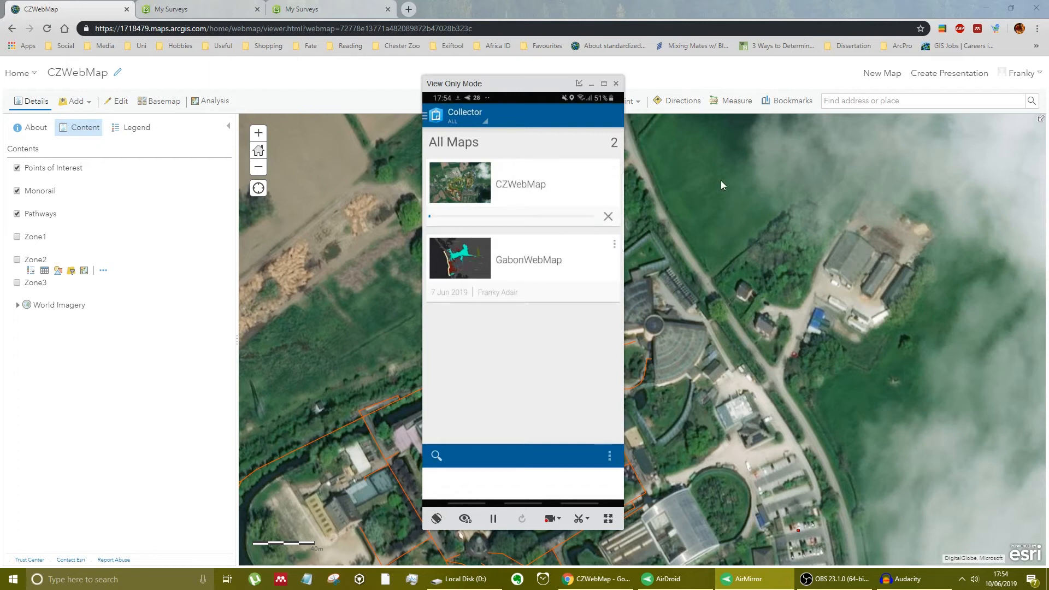
pyautogui.moveTo(535, 89); pyautogui.dragTo(393, 89)
pyautogui.moveTo(680, 354); pyautogui.dragTo(657, 262)
pyautogui.click(757, 574)
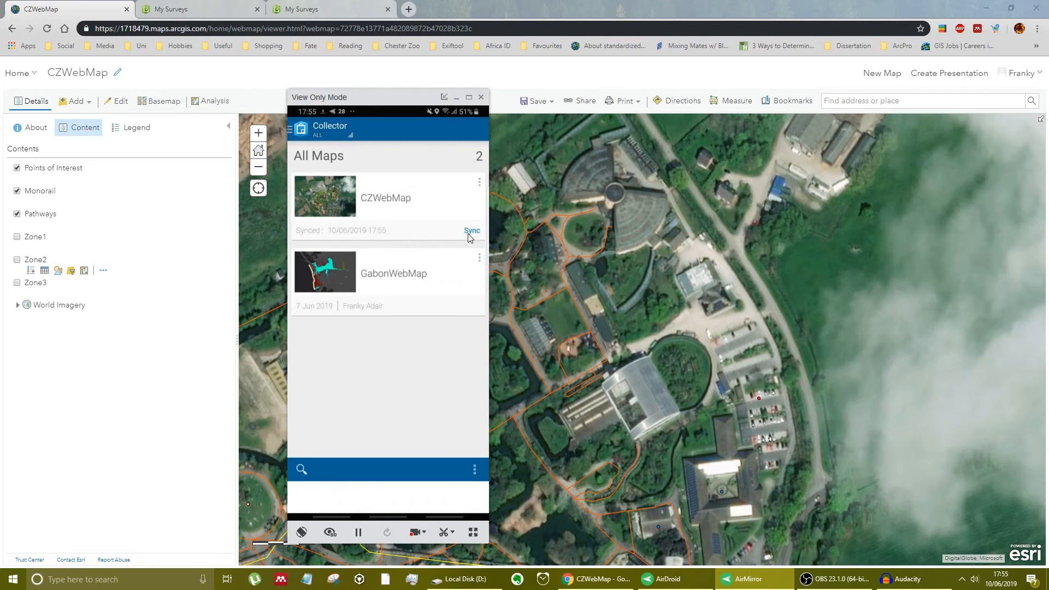
# - Return to the web map and inspect the pop-ups of a pathway and the Jaguar House and Cedar House points
pyautogui.click(568, 272)
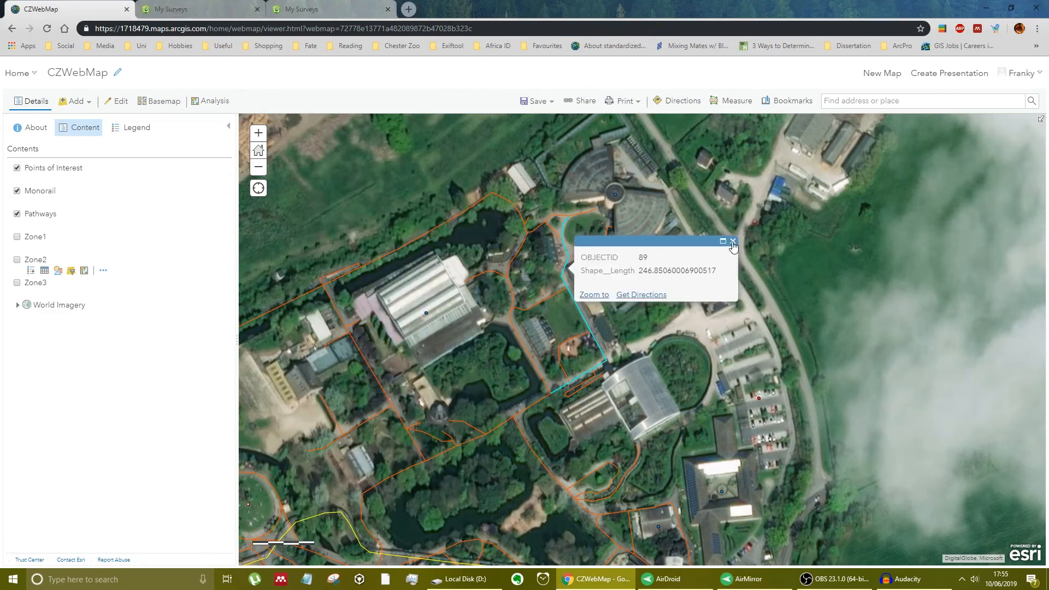
pyautogui.click(733, 242)
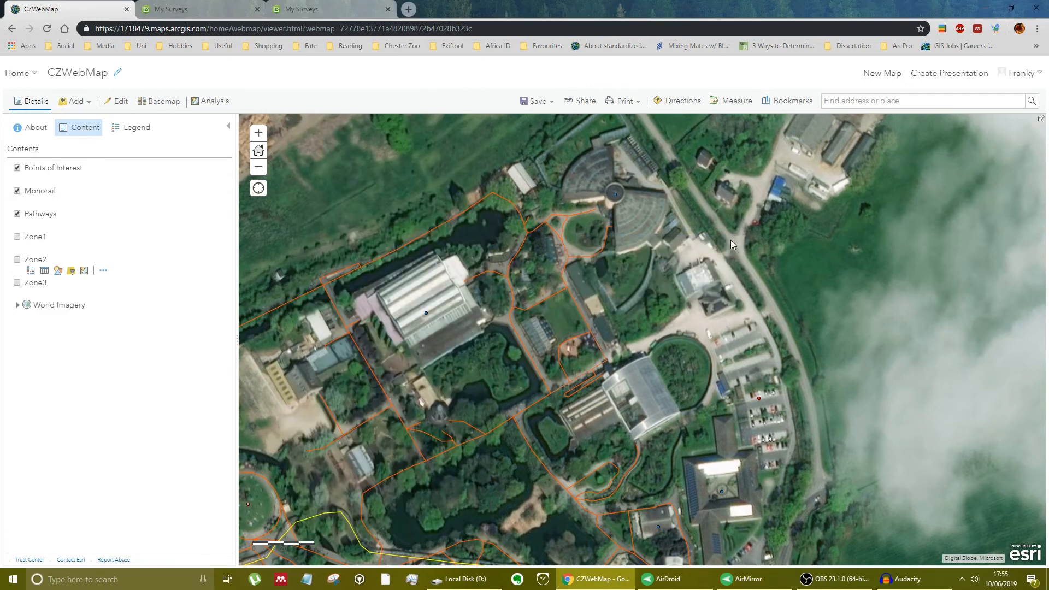
pyautogui.click(615, 195)
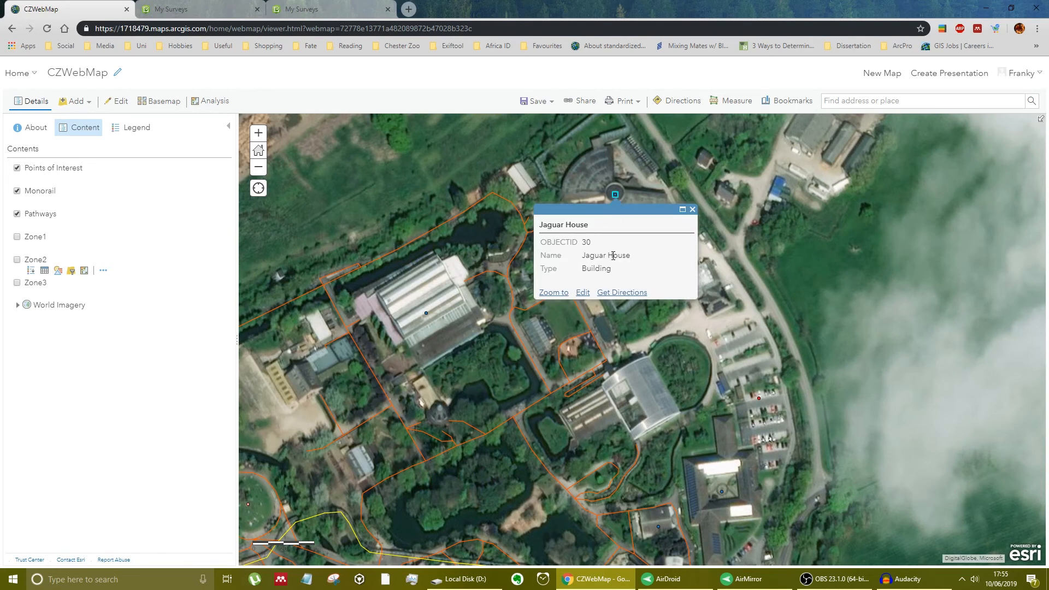
pyautogui.click(692, 210)
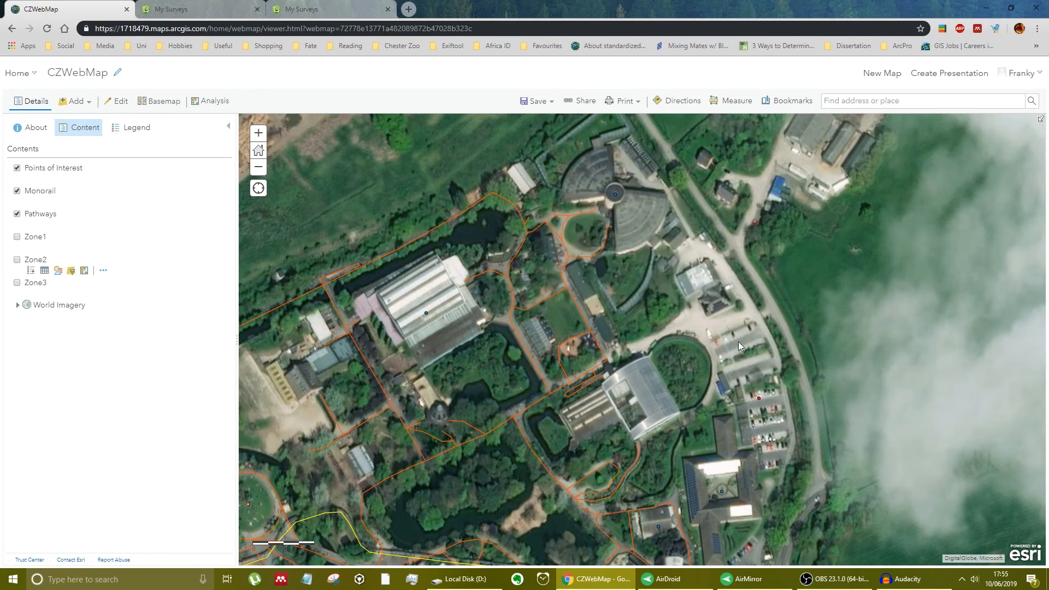
pyautogui.click(721, 492)
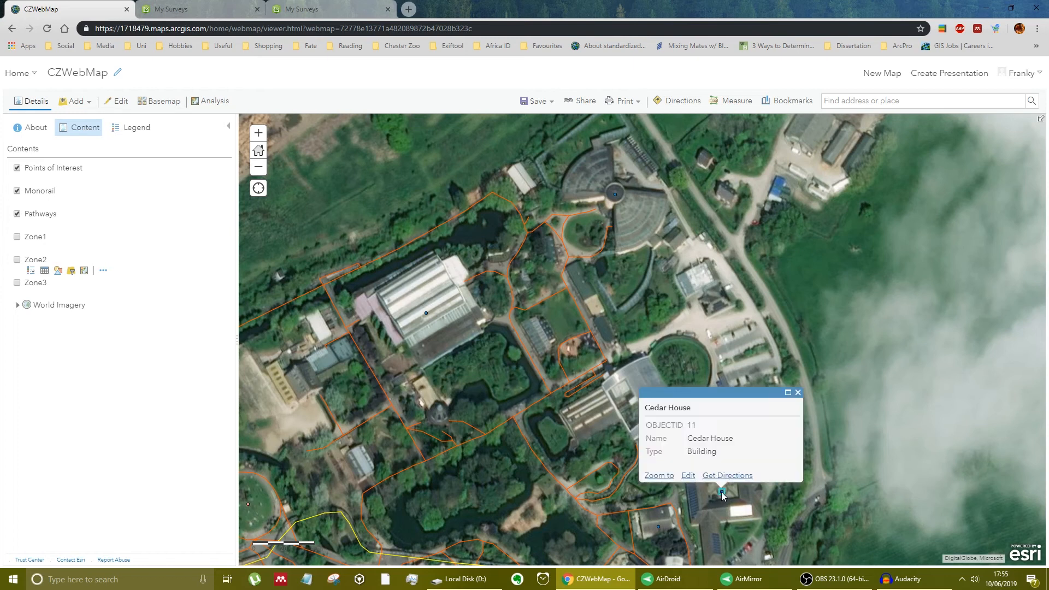
pyautogui.click(797, 393)
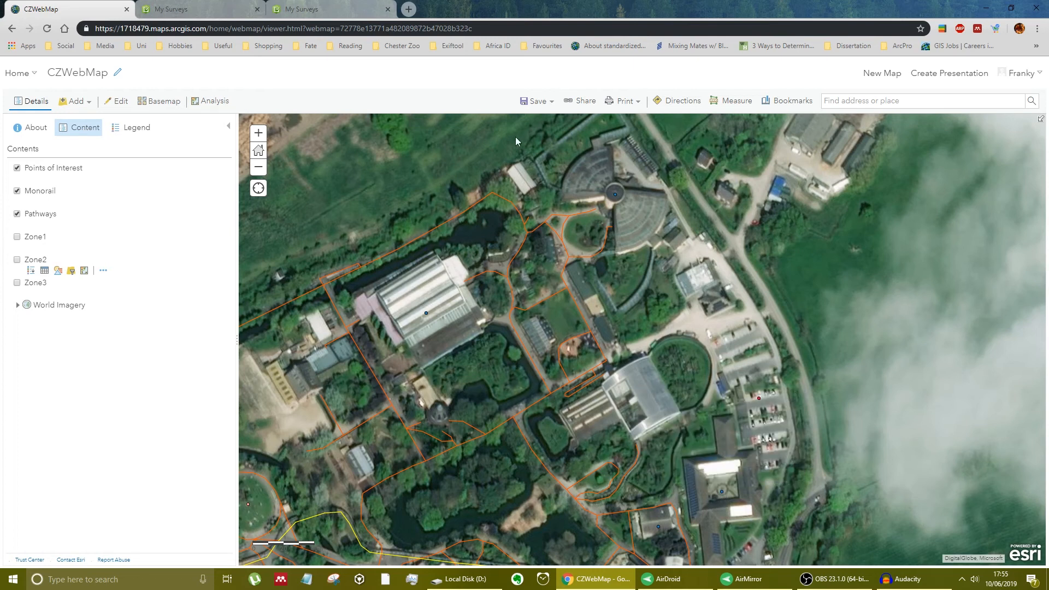
# - Reload the web map, focus on the north-eastern buildings and hide the Zone1, Zone2 and Zone3 layers
pyautogui.click(48, 30)
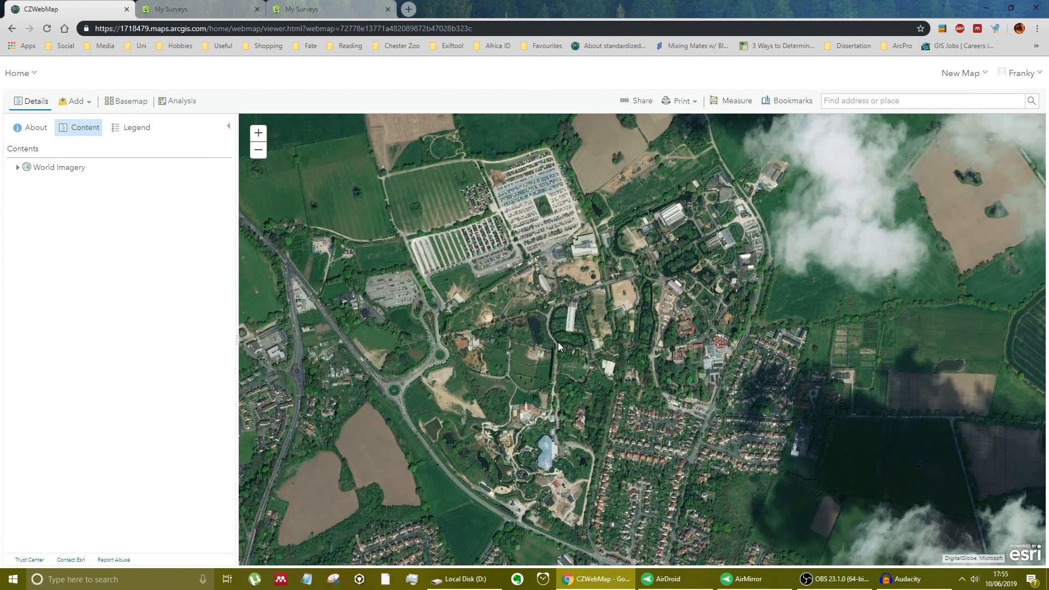
pyautogui.moveTo(814, 336); pyautogui.dragTo(730, 421)
pyautogui.scroll(2, 656, 340)
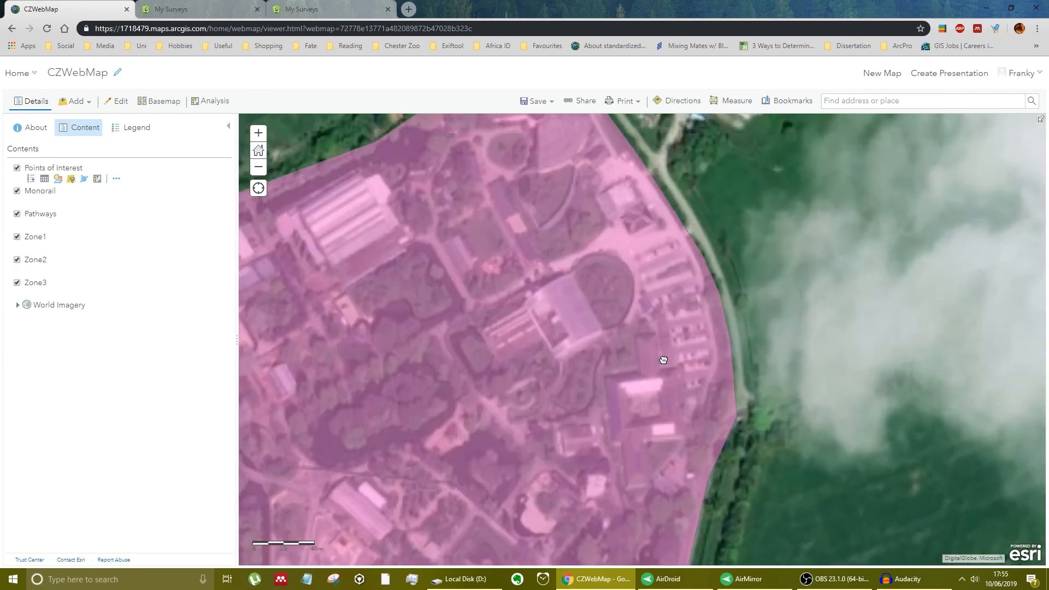
pyautogui.moveTo(658, 361); pyautogui.dragTo(673, 407)
pyautogui.click(17, 283)
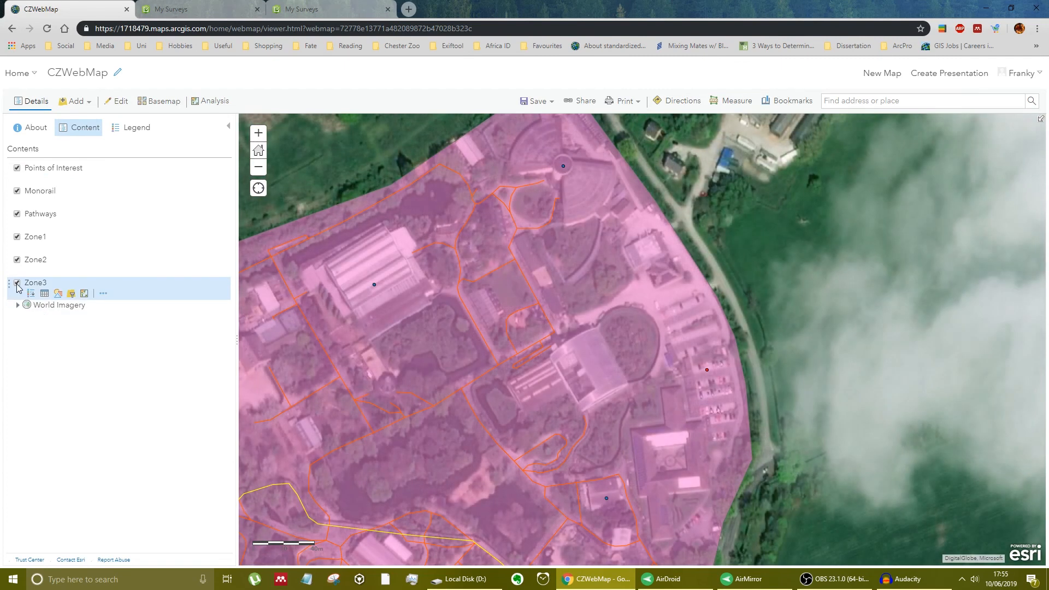
pyautogui.click(17, 260)
pyautogui.click(17, 236)
pyautogui.click(16, 237)
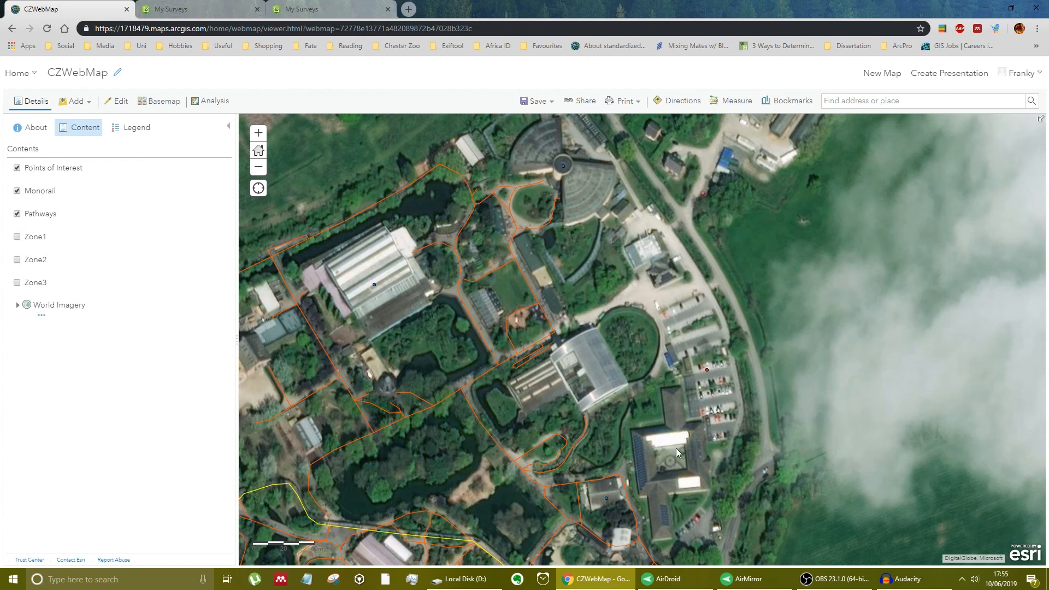
# - Check the Jaguar House point's pop-up, close it and return to an overview of the whole zoo
pyautogui.click(563, 166)
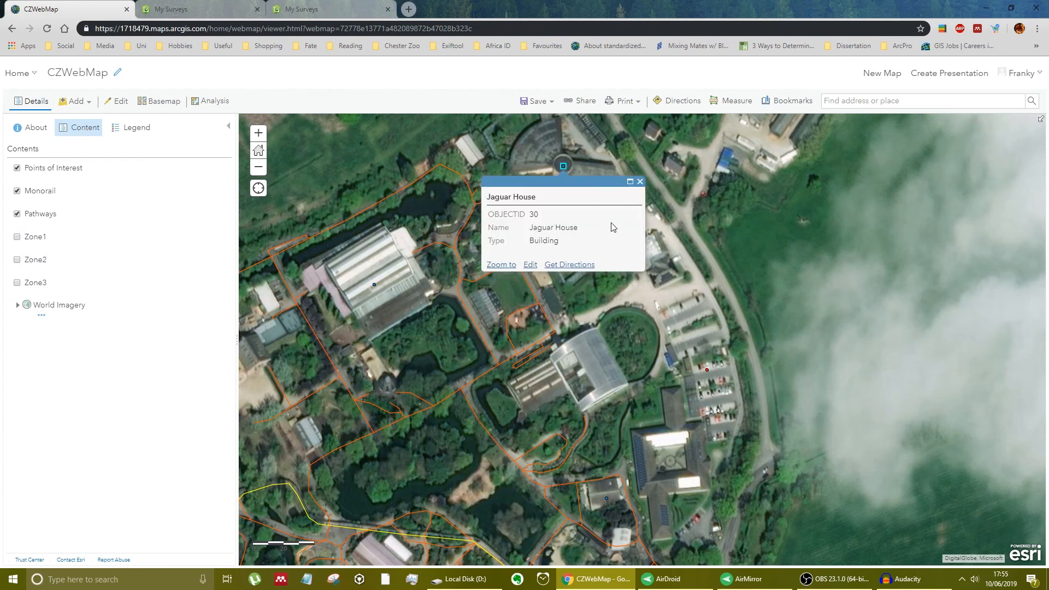
pyautogui.click(640, 181)
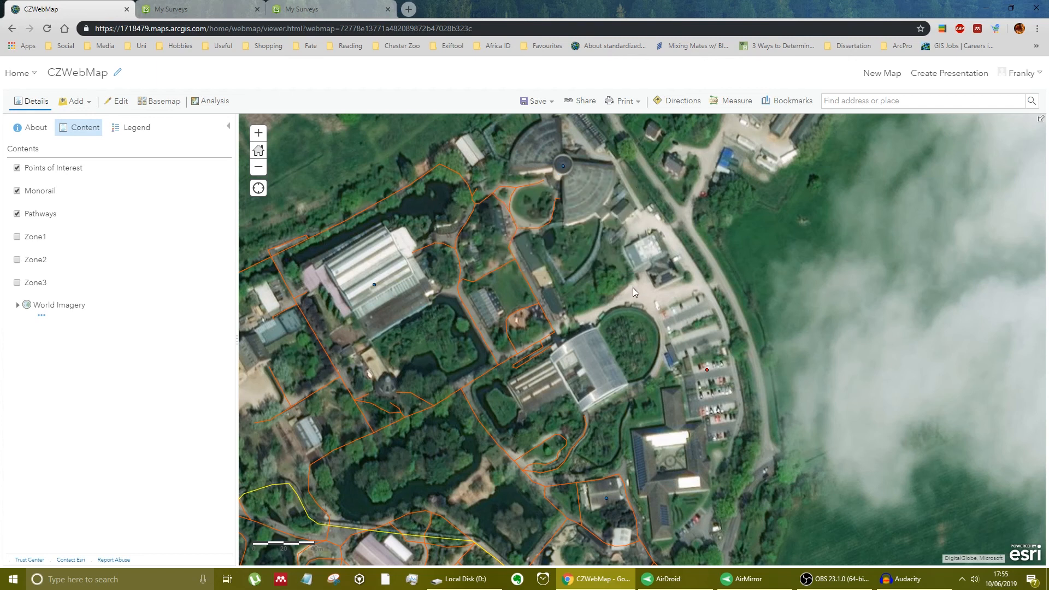
pyautogui.scroll(-3, 633, 287)
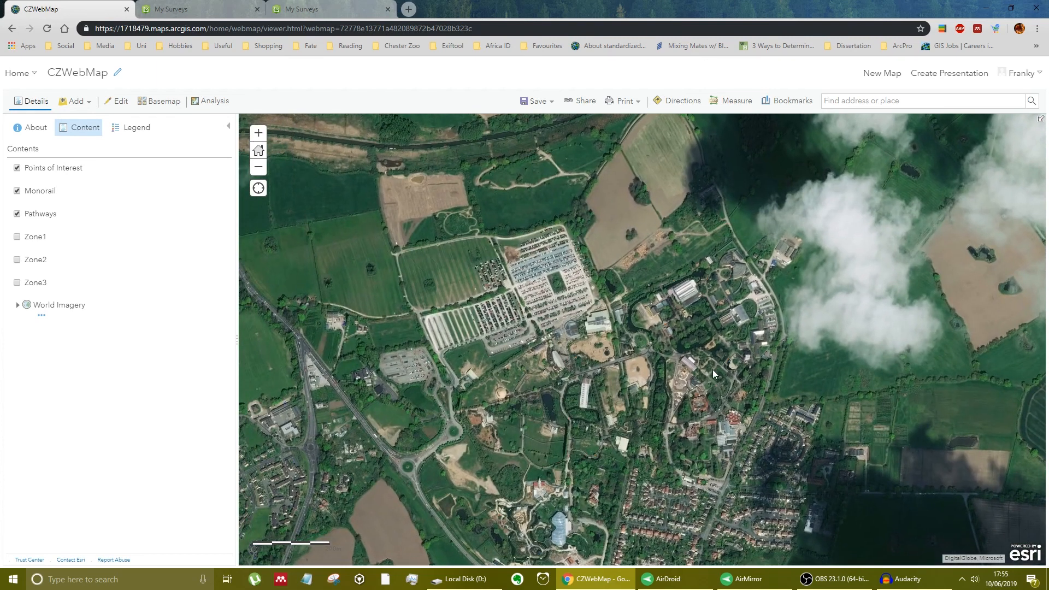
pyautogui.moveTo(697, 440); pyautogui.dragTo(696, 371)
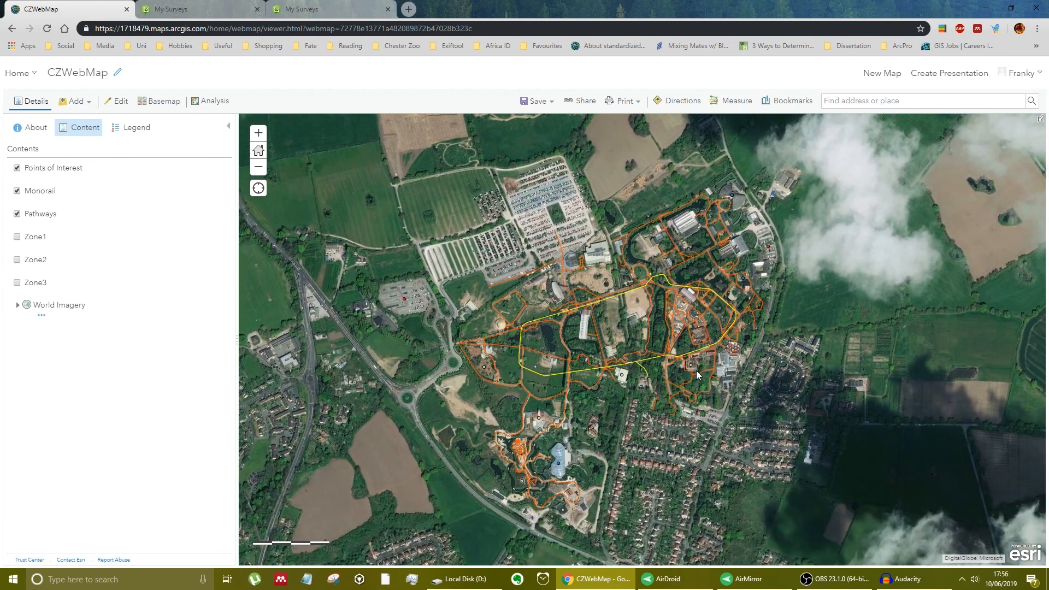